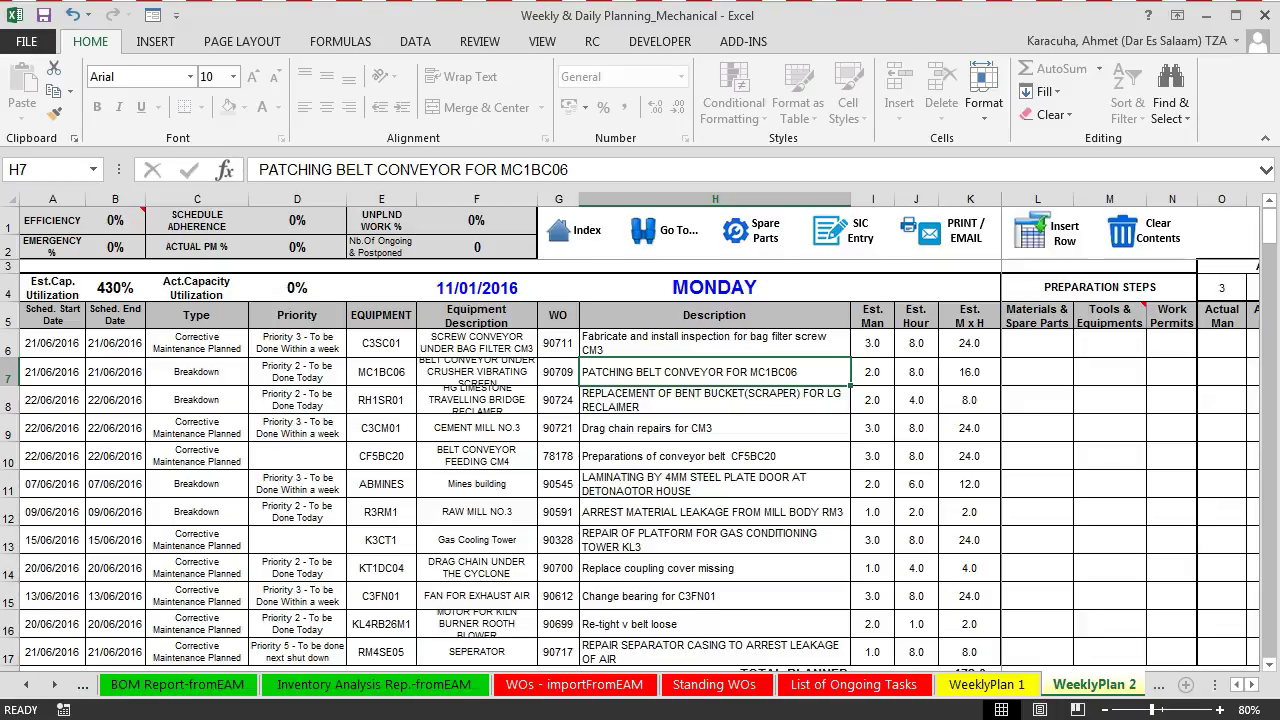
# - Switch to the SIC Form workbook and review the estimated and actual manpower and hours rows for Work Order-1
pyautogui.moveTo(518, 712)
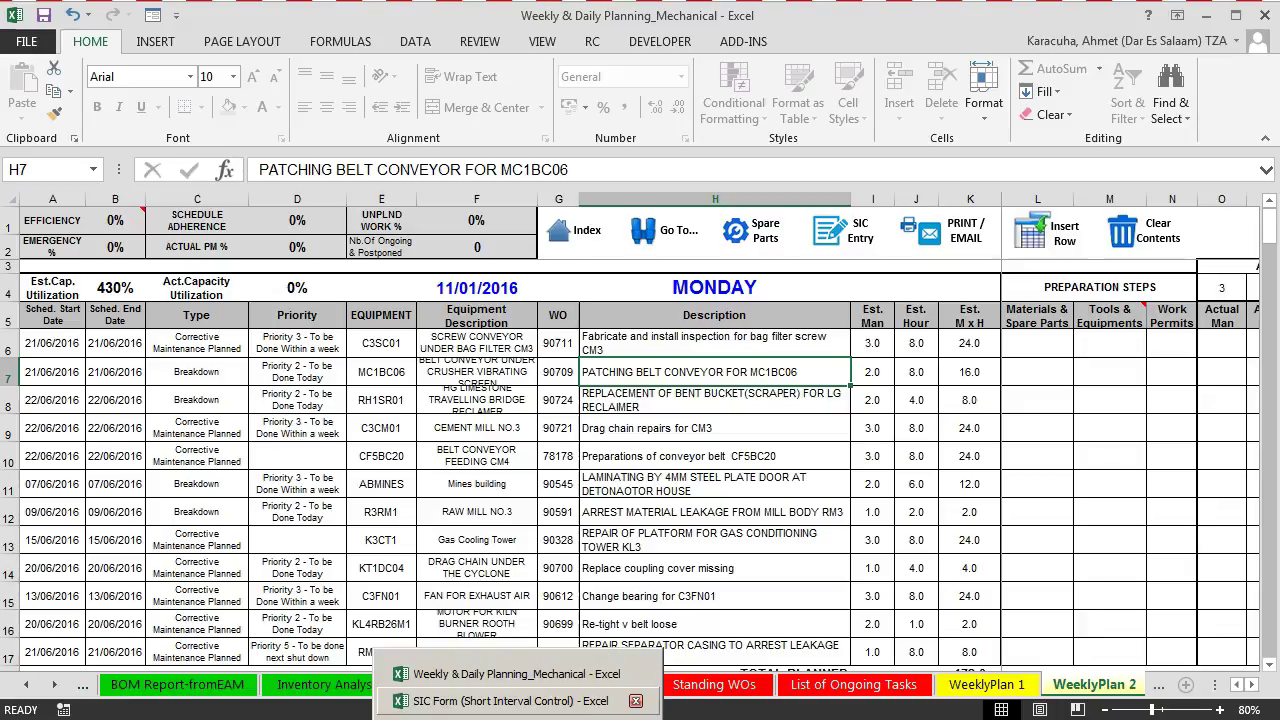
pyautogui.click(563, 697)
pyautogui.click(415, 236)
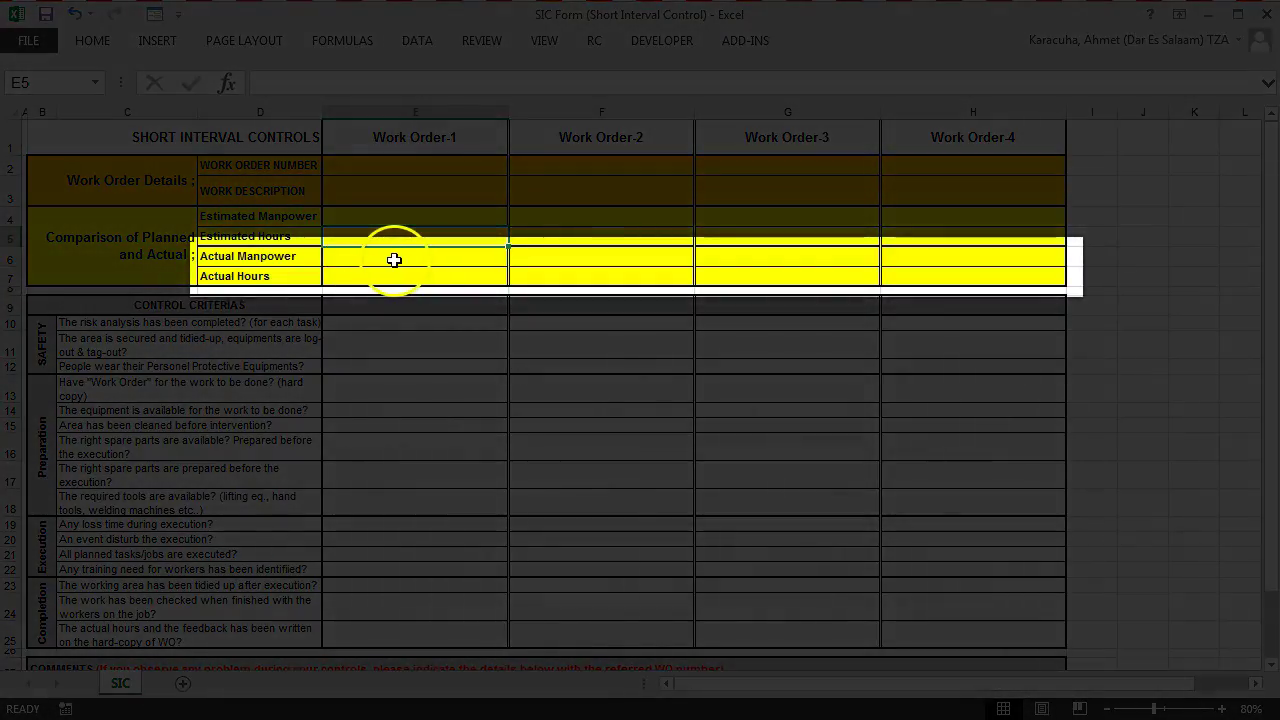
pyautogui.click(394, 260)
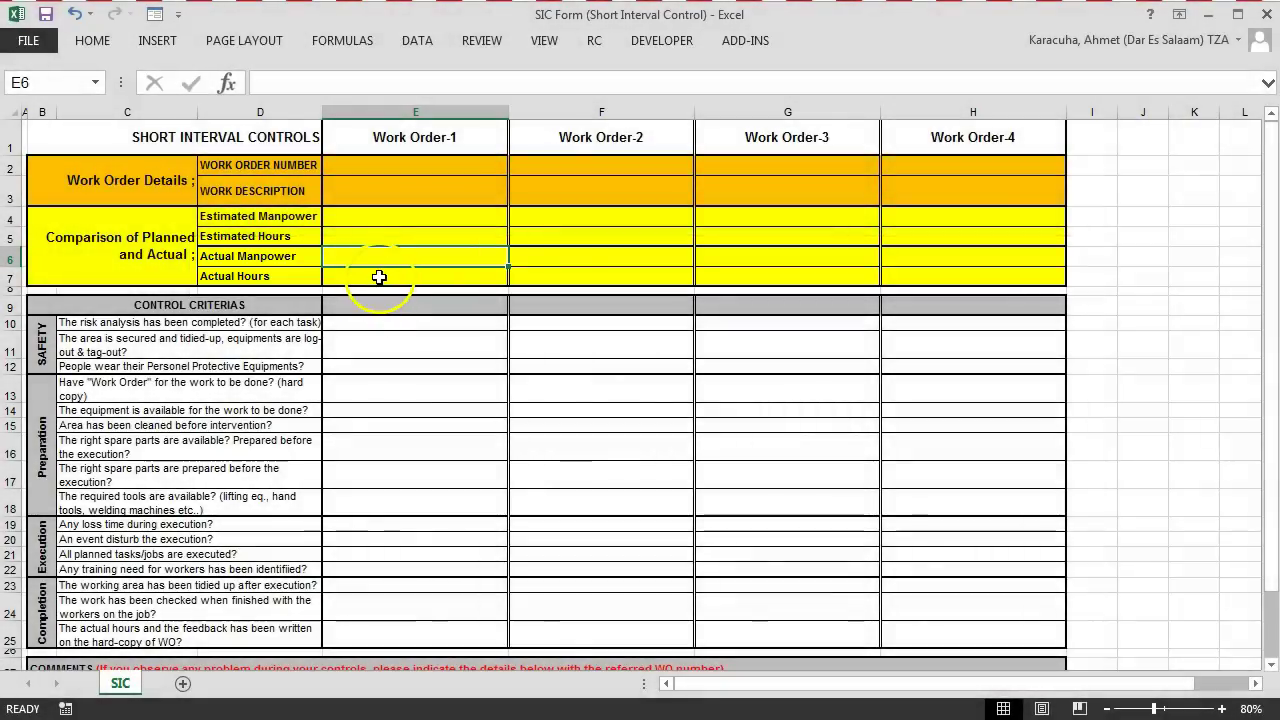
pyautogui.click(379, 277)
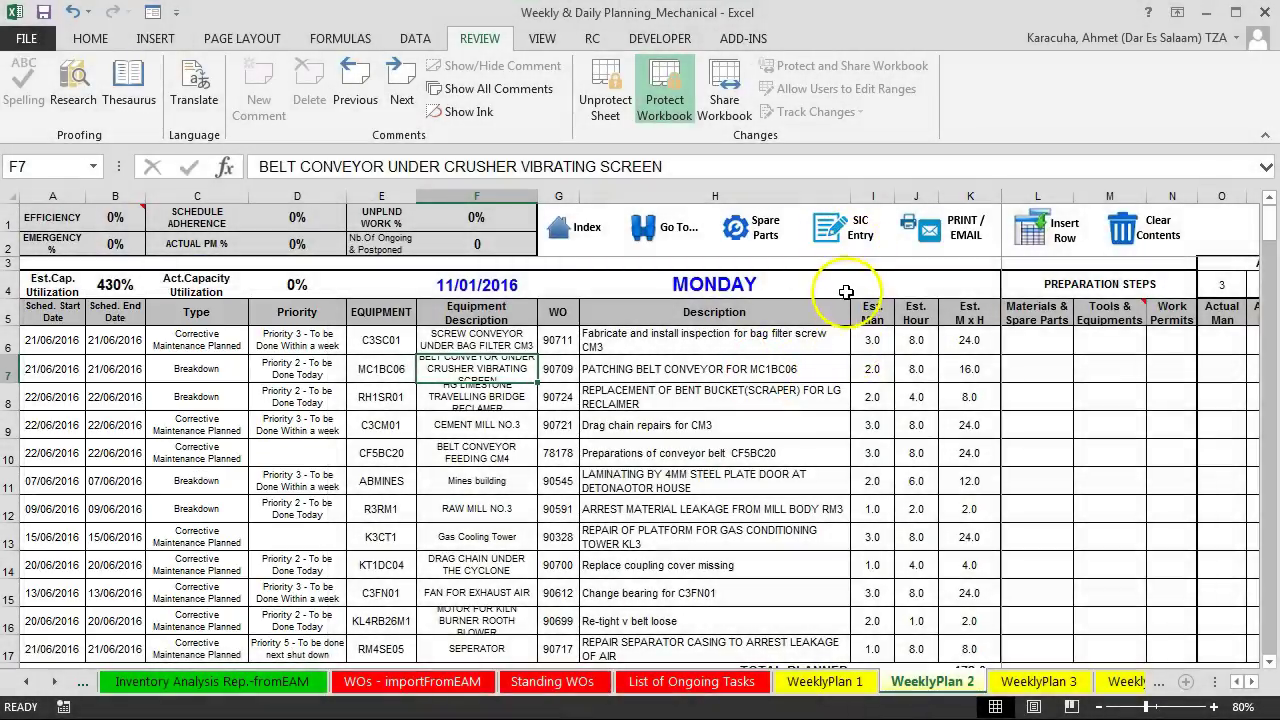
# - Open the SIC entry form from the weekly plan and set the performer to My Supervisor 3 and the SIC day to MONDAY
pyautogui.click(853, 237)
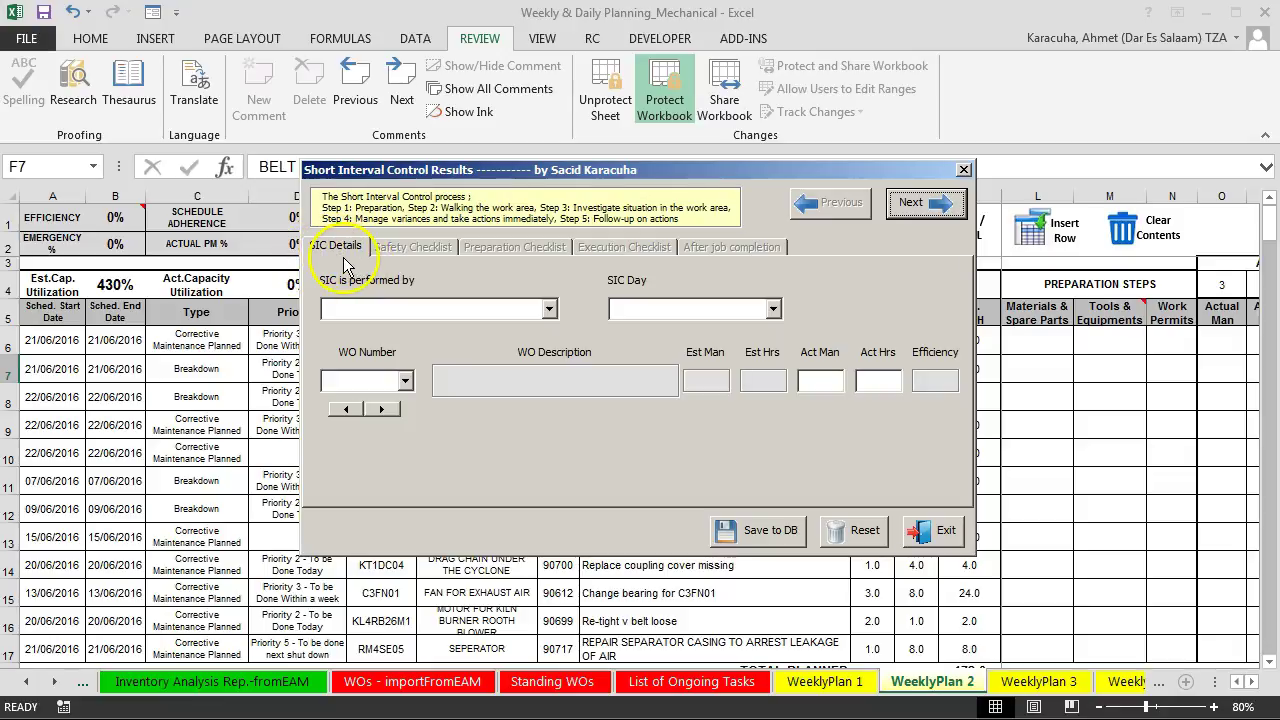
pyautogui.click(549, 311)
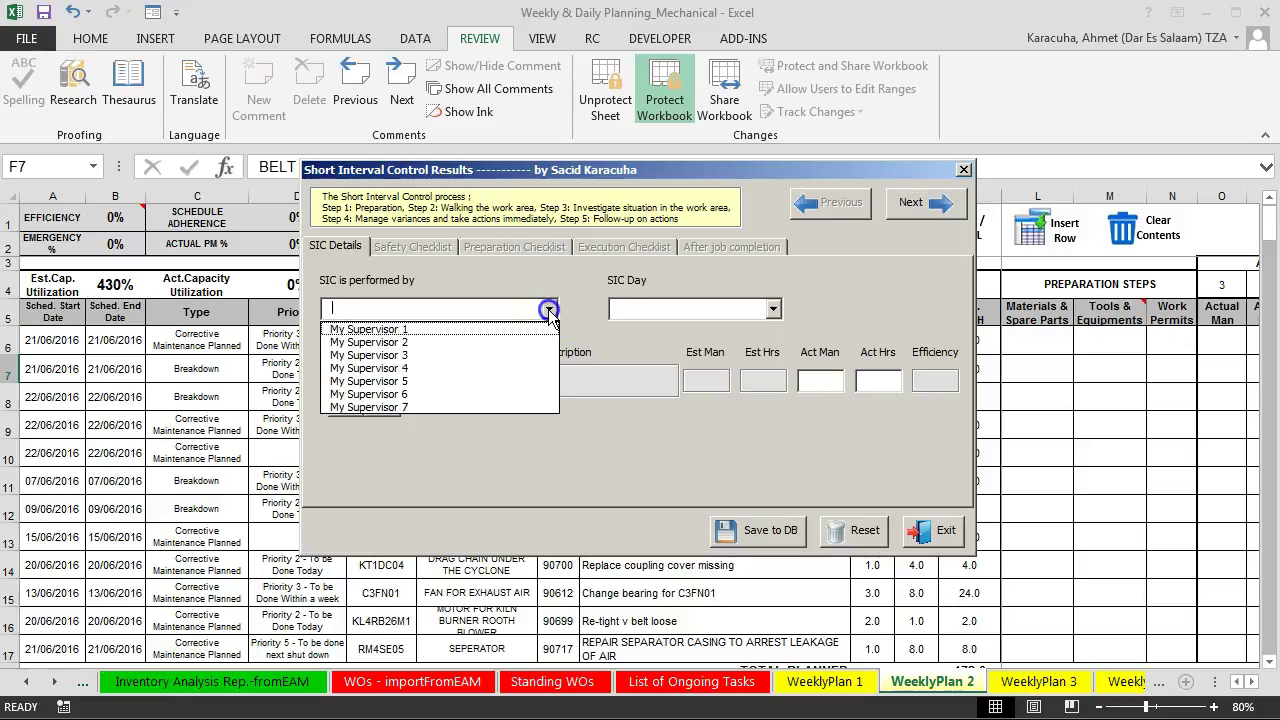
pyautogui.click(420, 355)
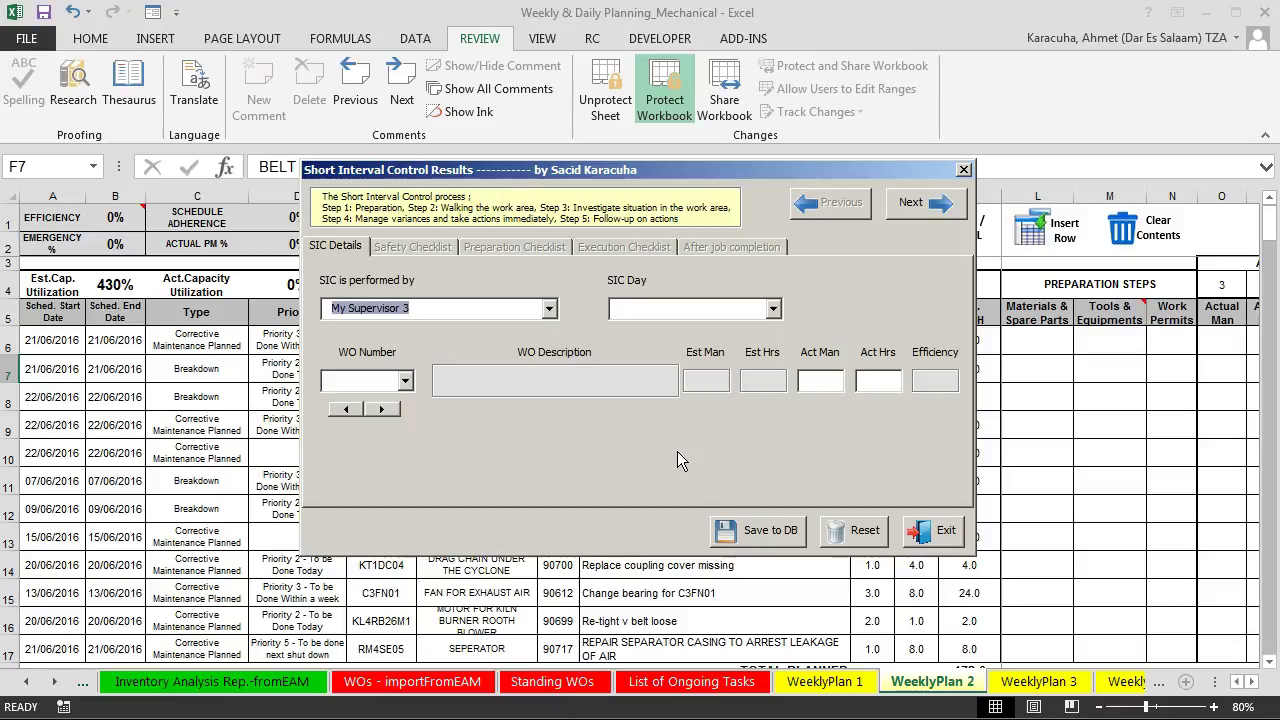
pyautogui.click(773, 308)
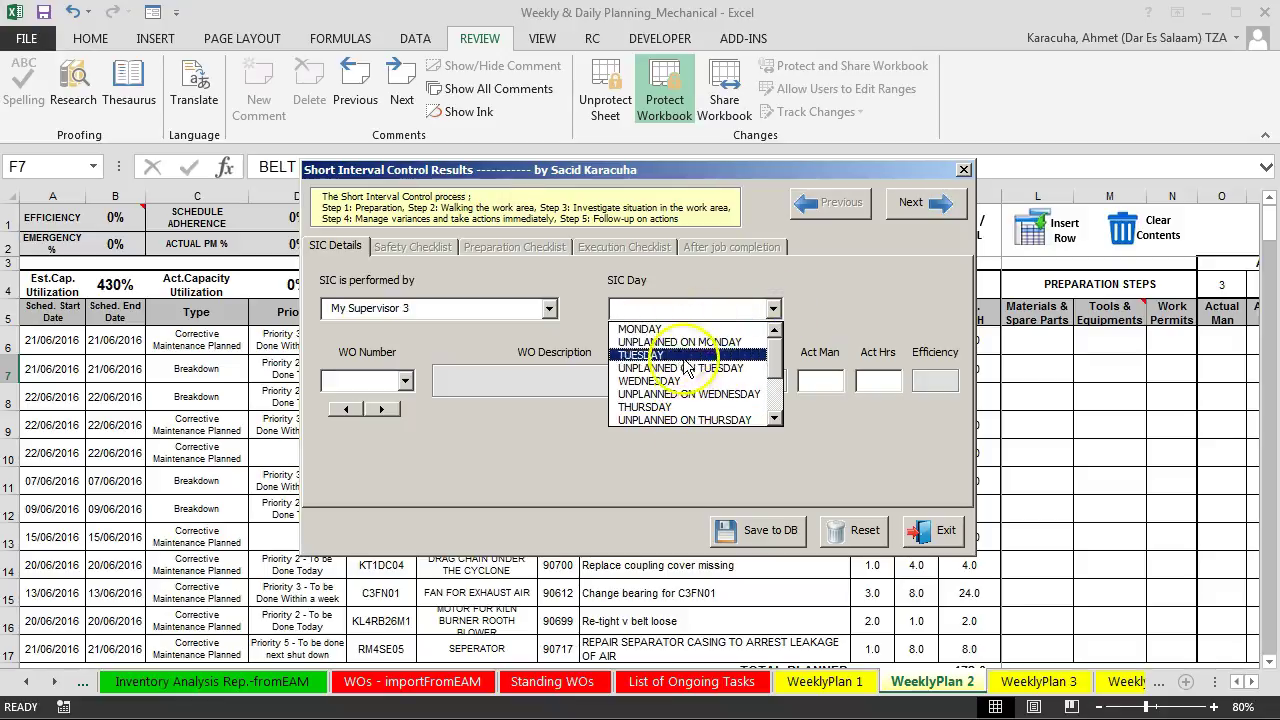
pyautogui.click(677, 332)
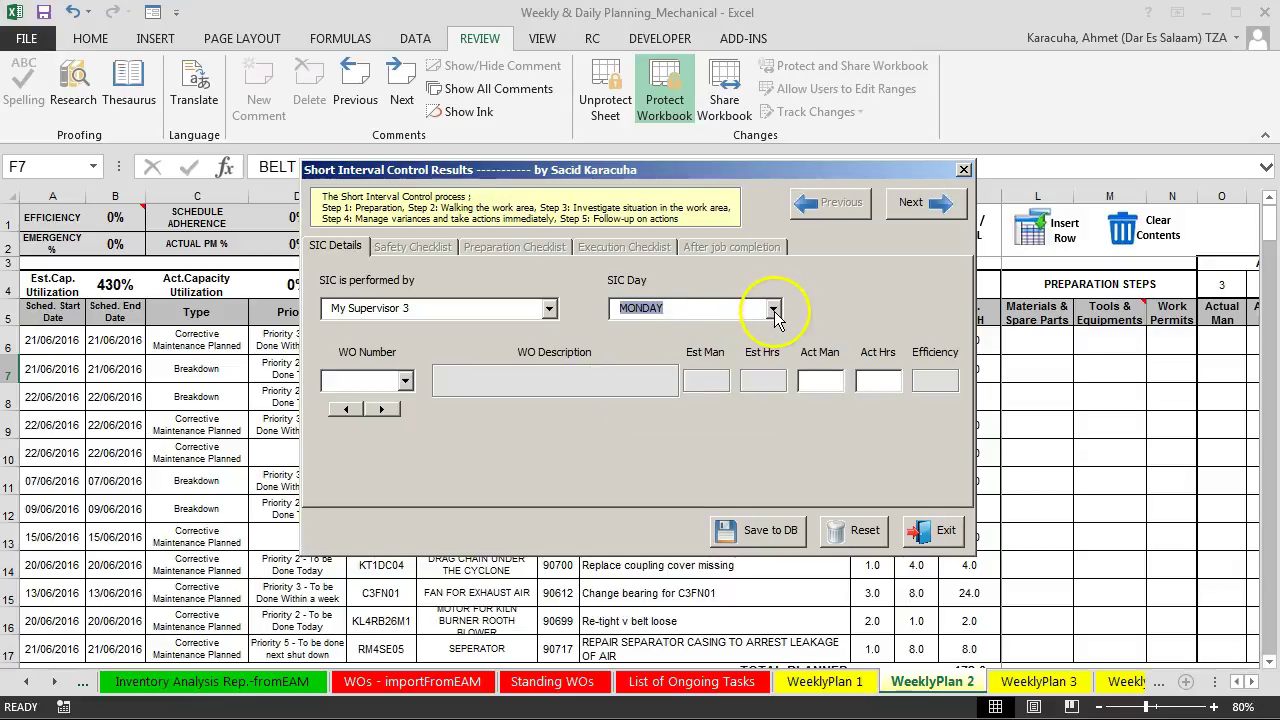
# - Look through the work order numbers offered for MONDAY, and switch the SIC day to TUESDAY to list its work orders
pyautogui.moveTo(548, 169); pyautogui.dragTo(843, 169)
pyautogui.click(700, 381)
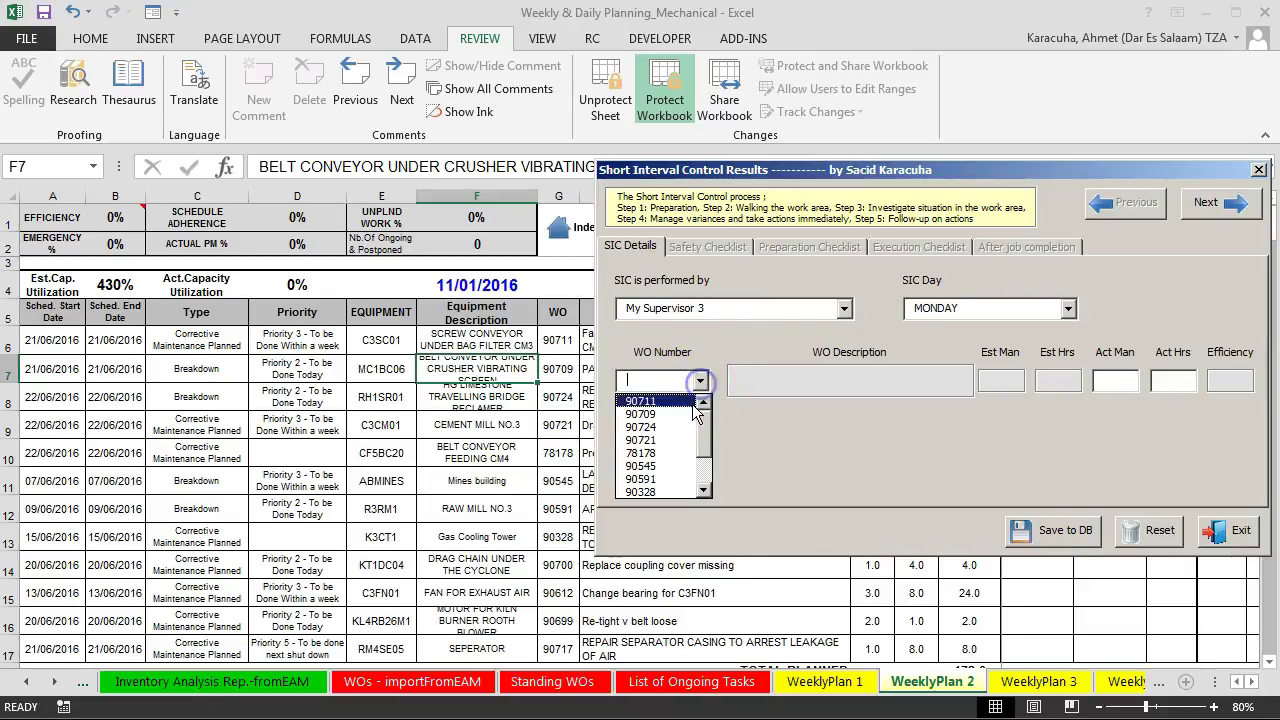
pyautogui.click(703, 423)
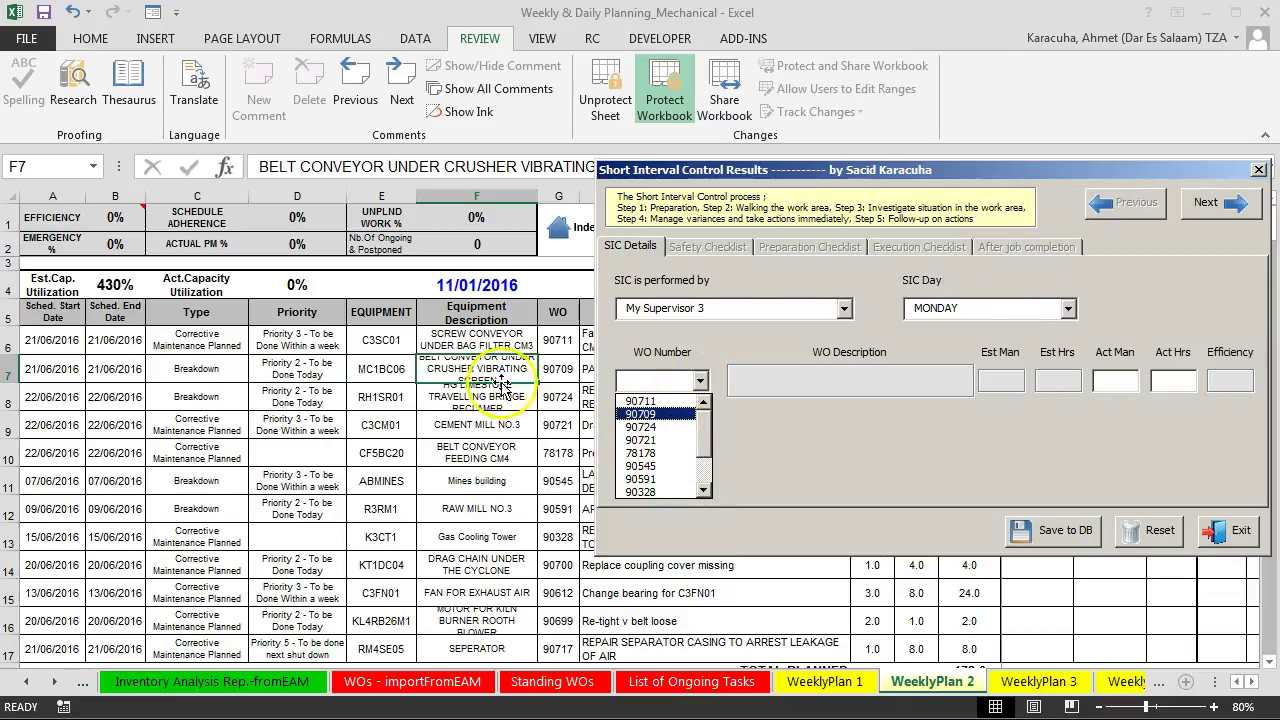
pyautogui.click(1068, 308)
pyautogui.click(935, 340)
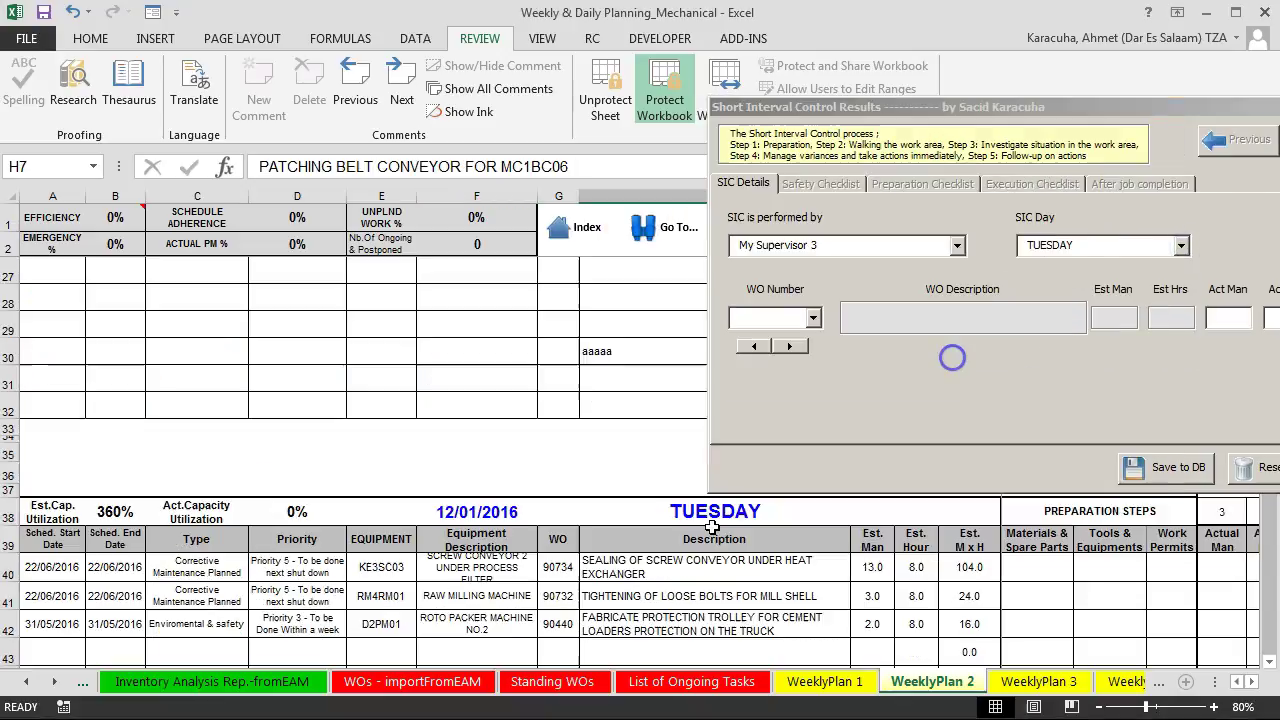
pyautogui.click(813, 318)
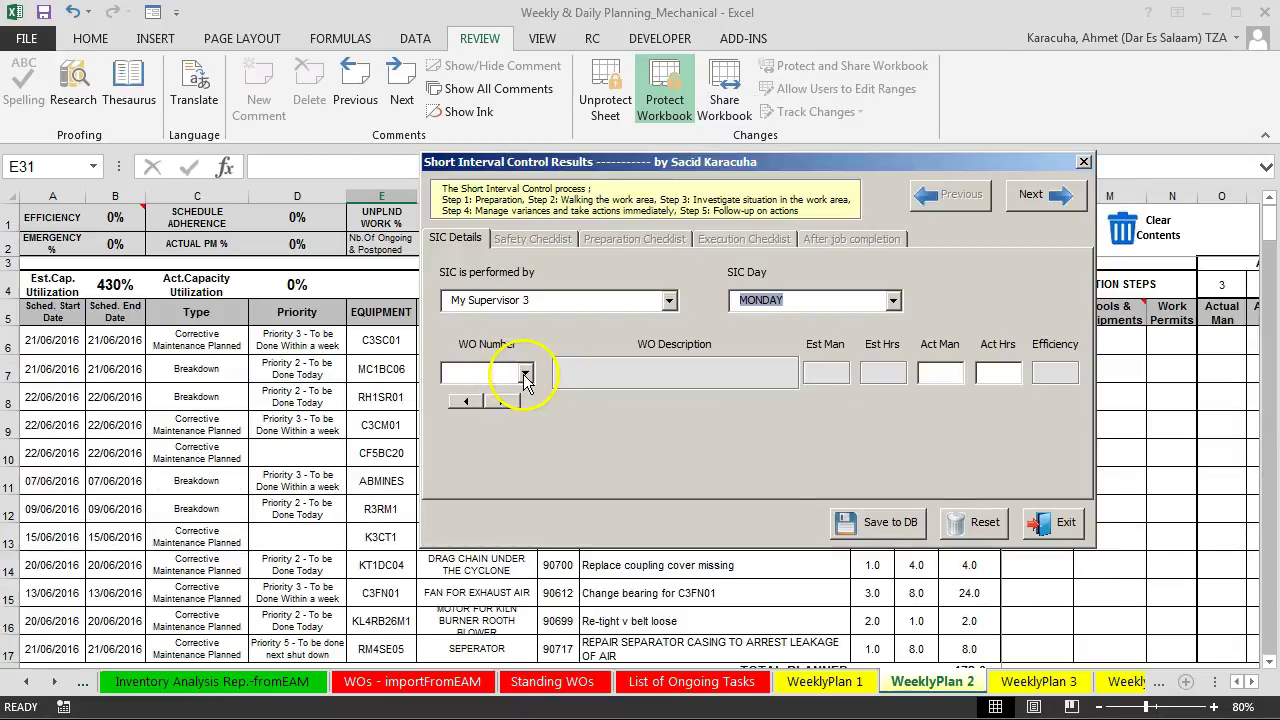
# - Select work order 78178 for MONDAY and try to continue with the actual manpower and hours left empty
pyautogui.click(525, 372)
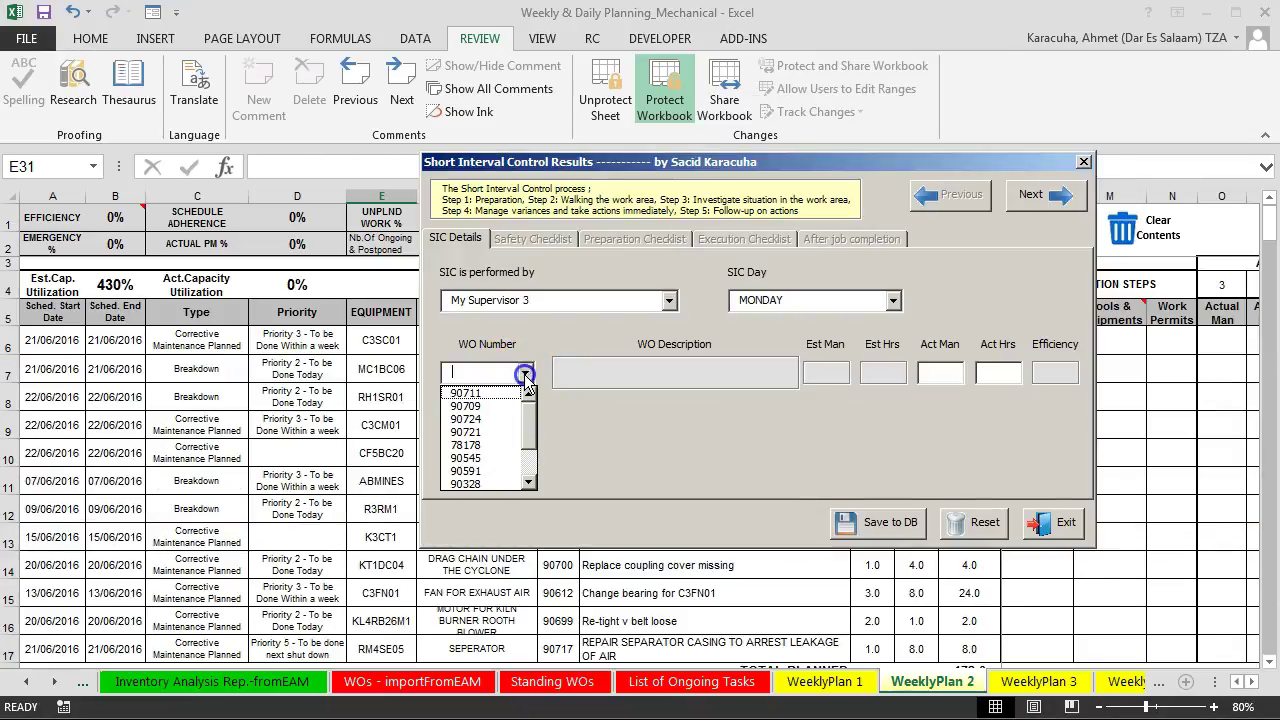
pyautogui.click(501, 396)
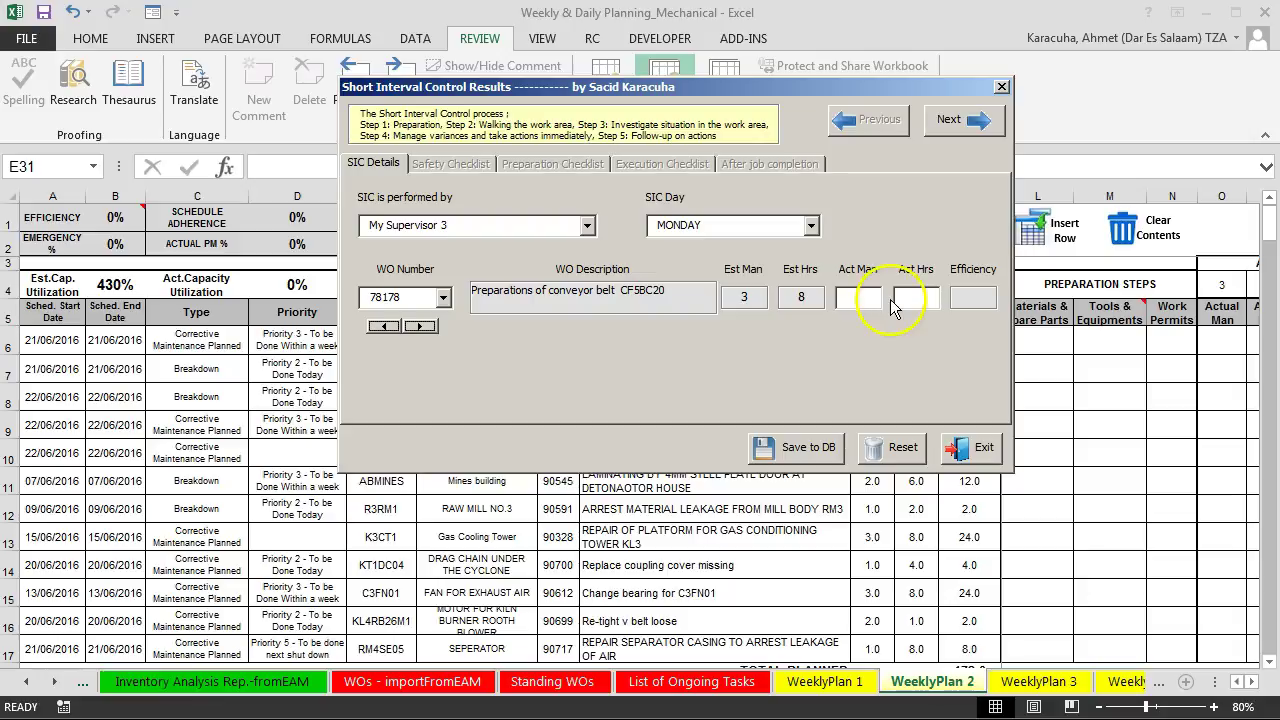
pyautogui.click(933, 297)
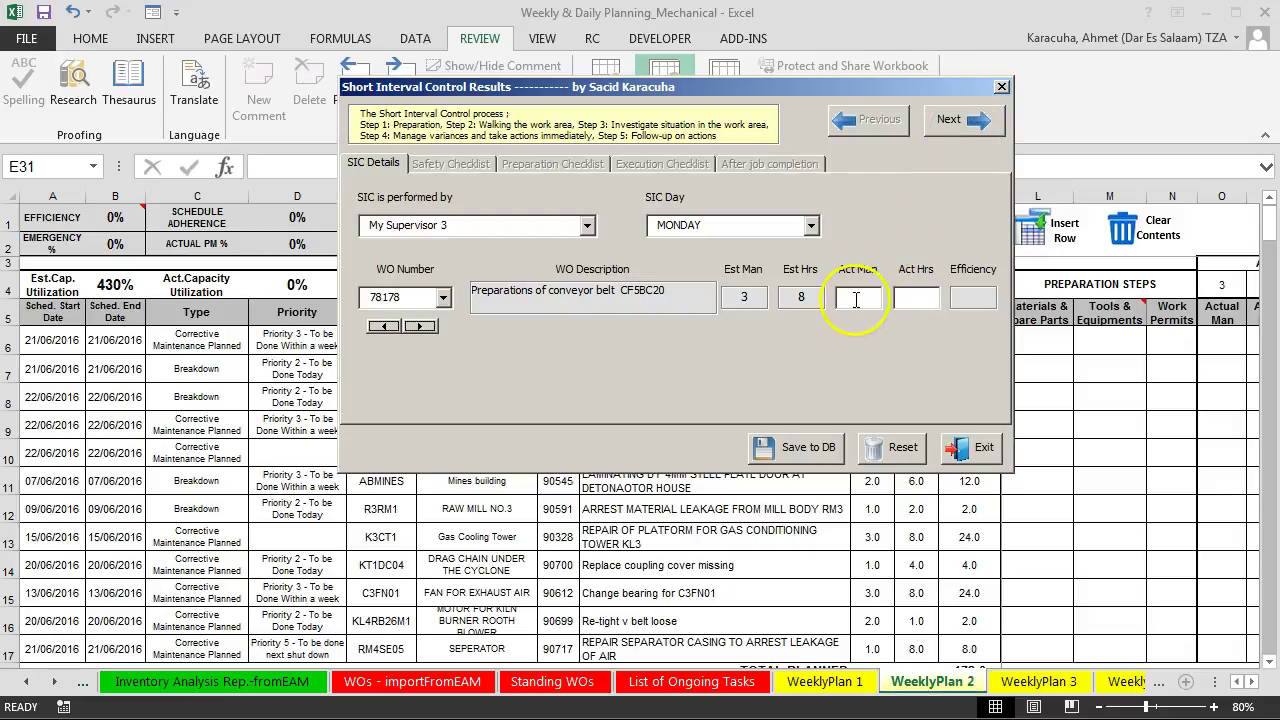
pyautogui.click(962, 119)
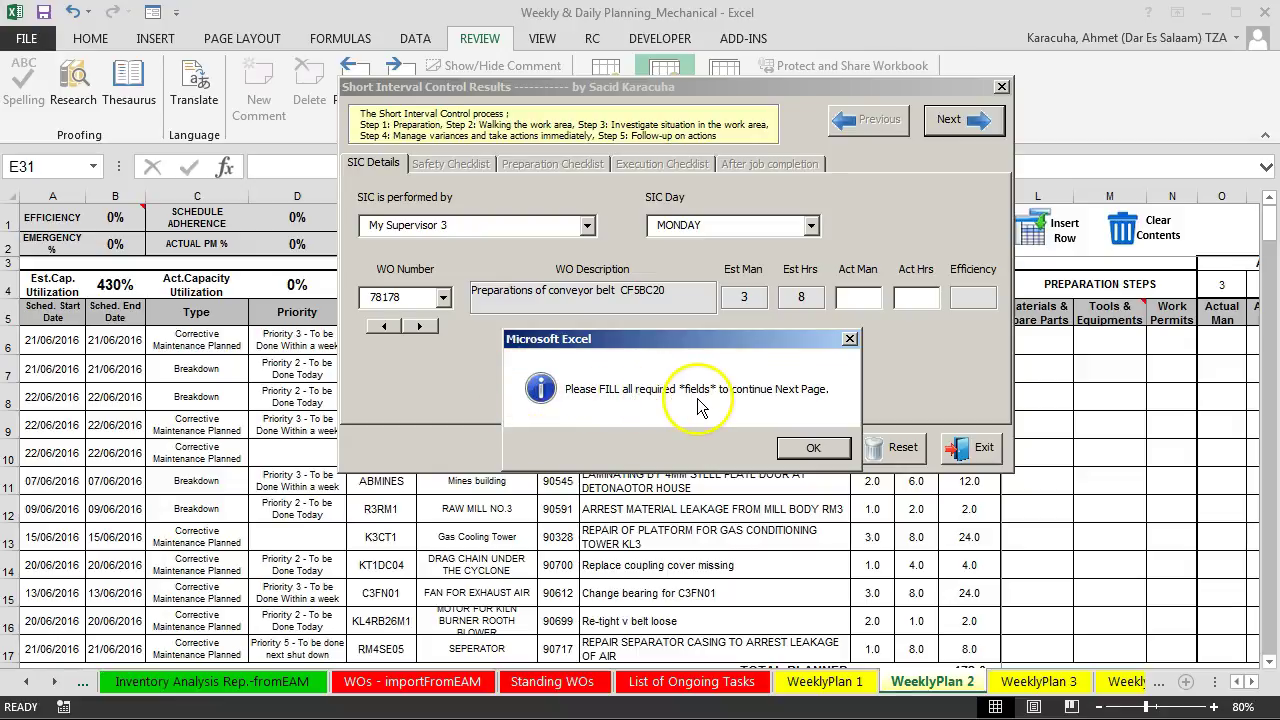
pyautogui.click(812, 447)
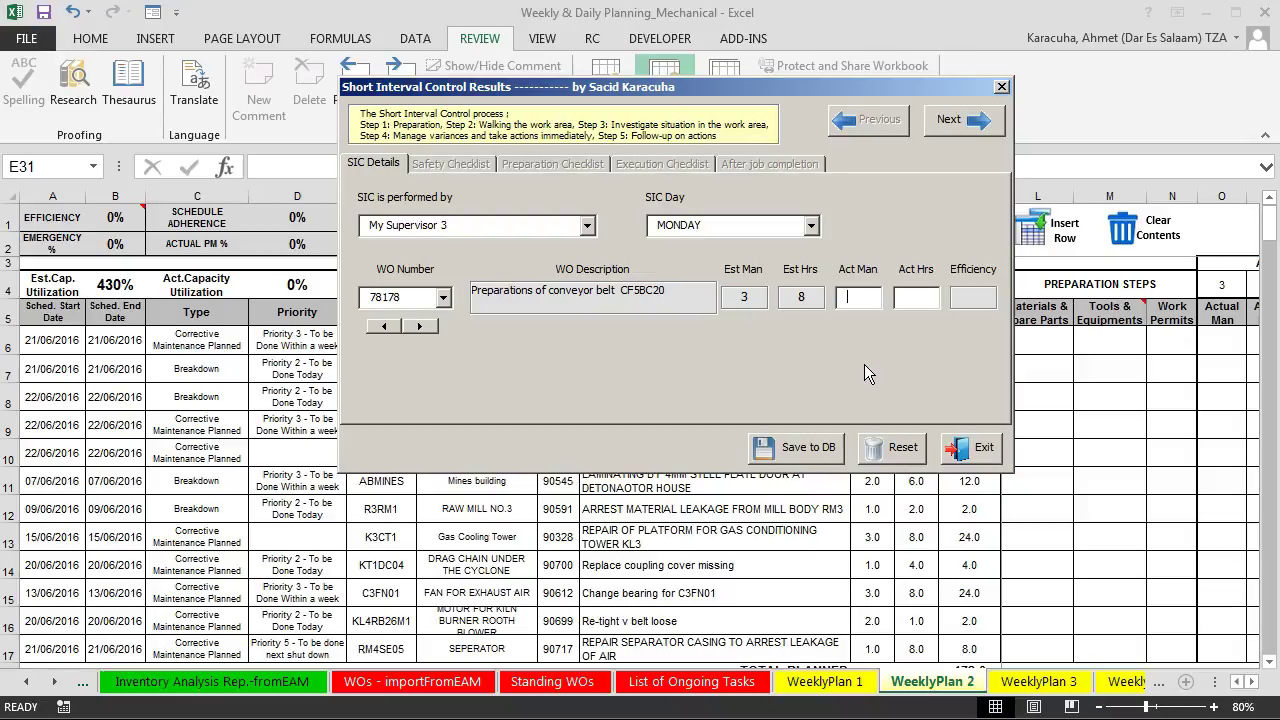
# - Set the work order's actual manpower to 3 and actual hours to 10, and continue to the Safety Checklist
pyautogui.write('3')
pyautogui.click(916, 297)
pyautogui.write('8')
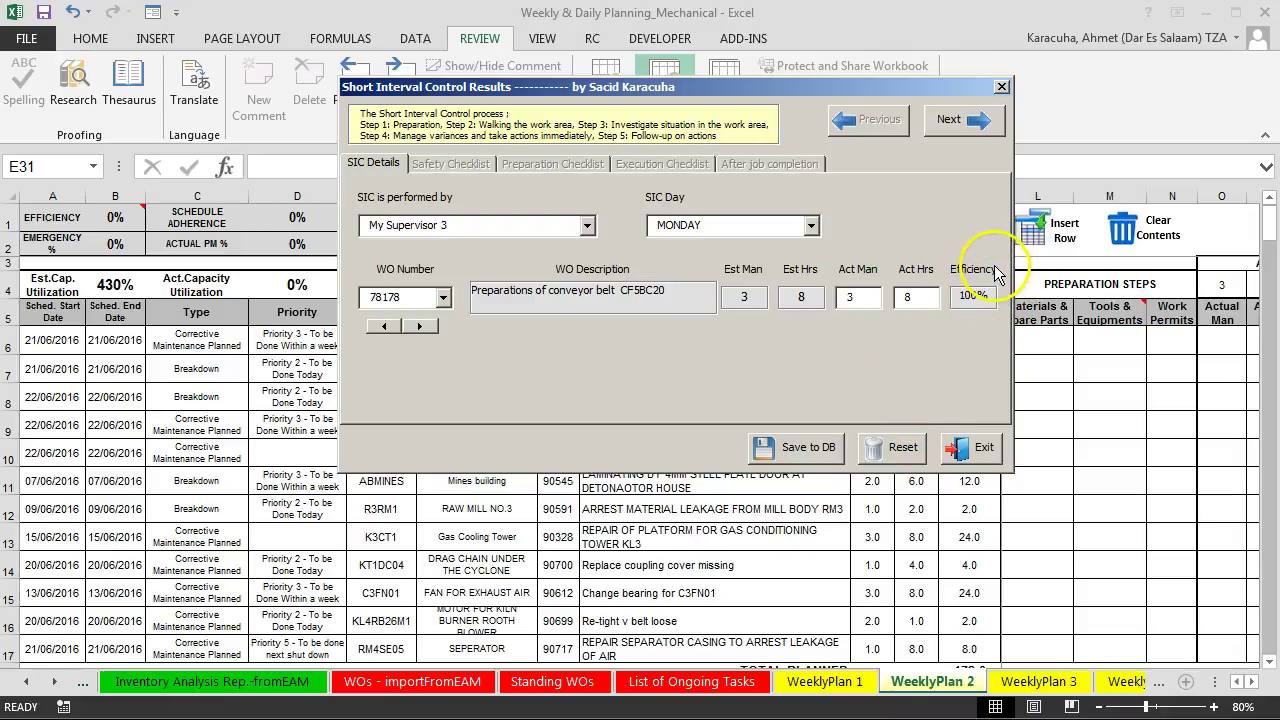
pyautogui.press('BackSpace')
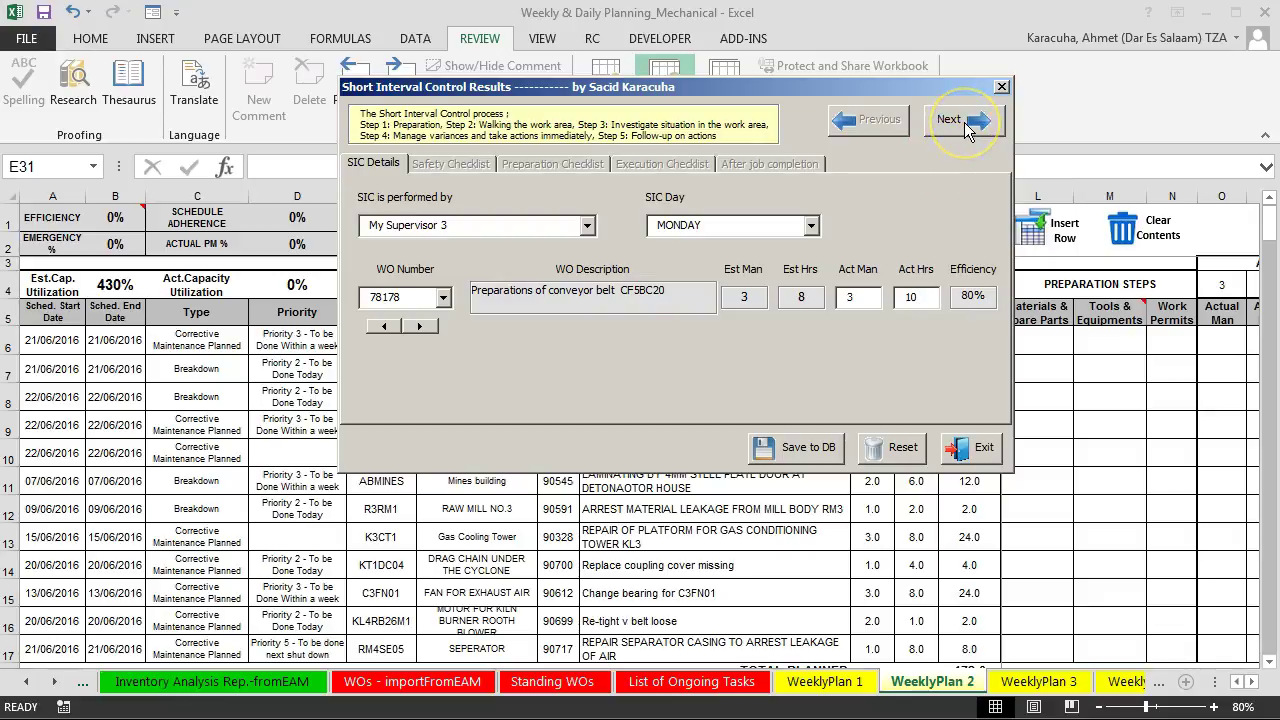
pyautogui.click(964, 122)
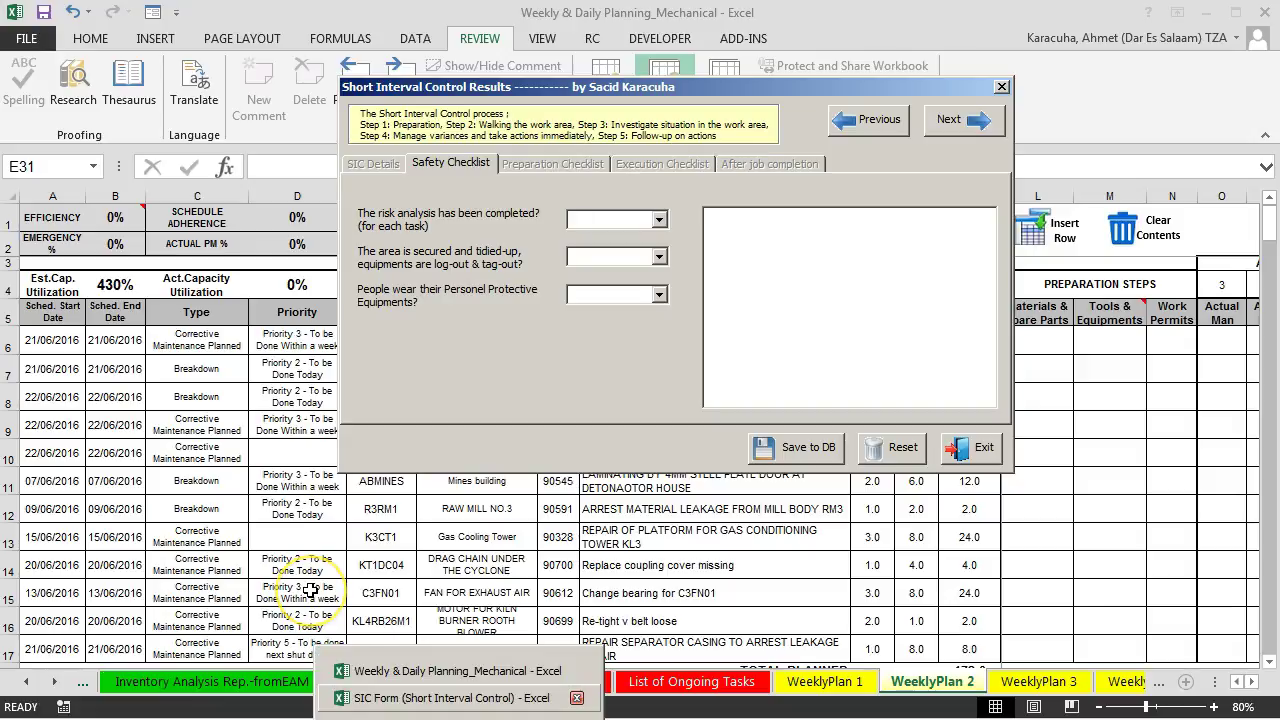
# - Check the control criteria in the SIC Form workbook and answer YES to all three Safety Checklist questions
pyautogui.click(430, 697)
pyautogui.hotkey('alt', 'Tab')
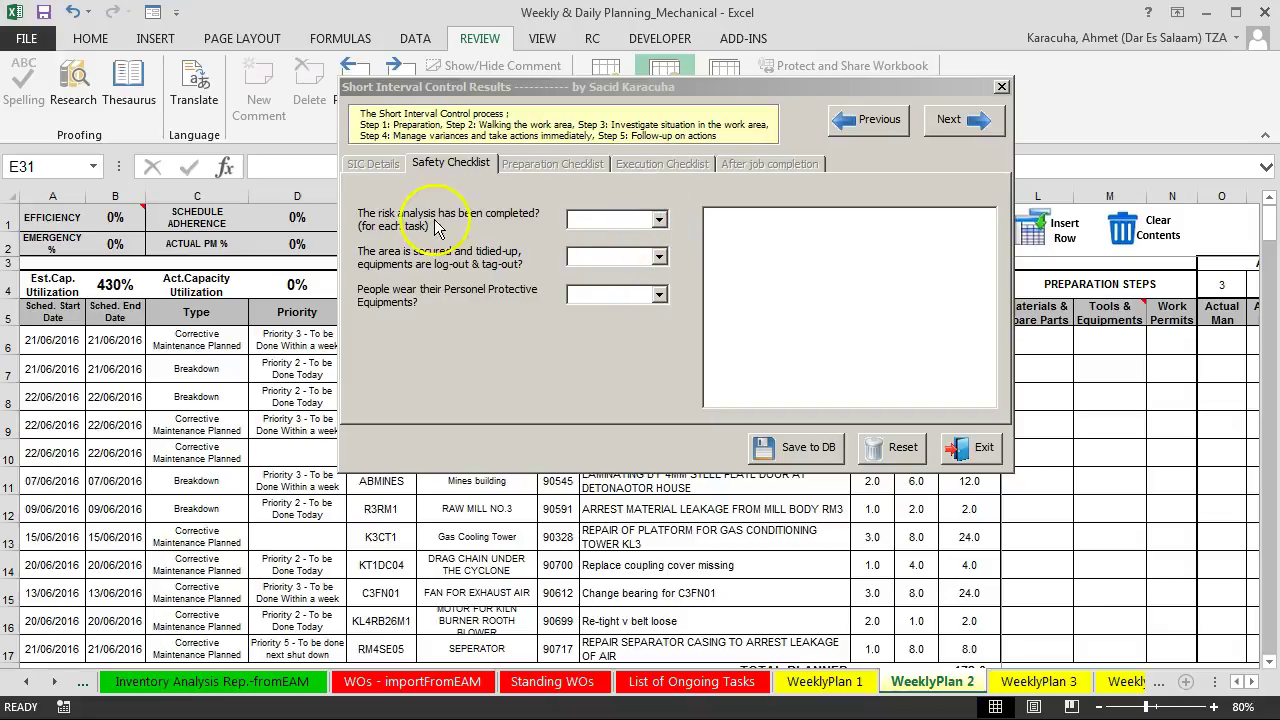
pyautogui.click(652, 222)
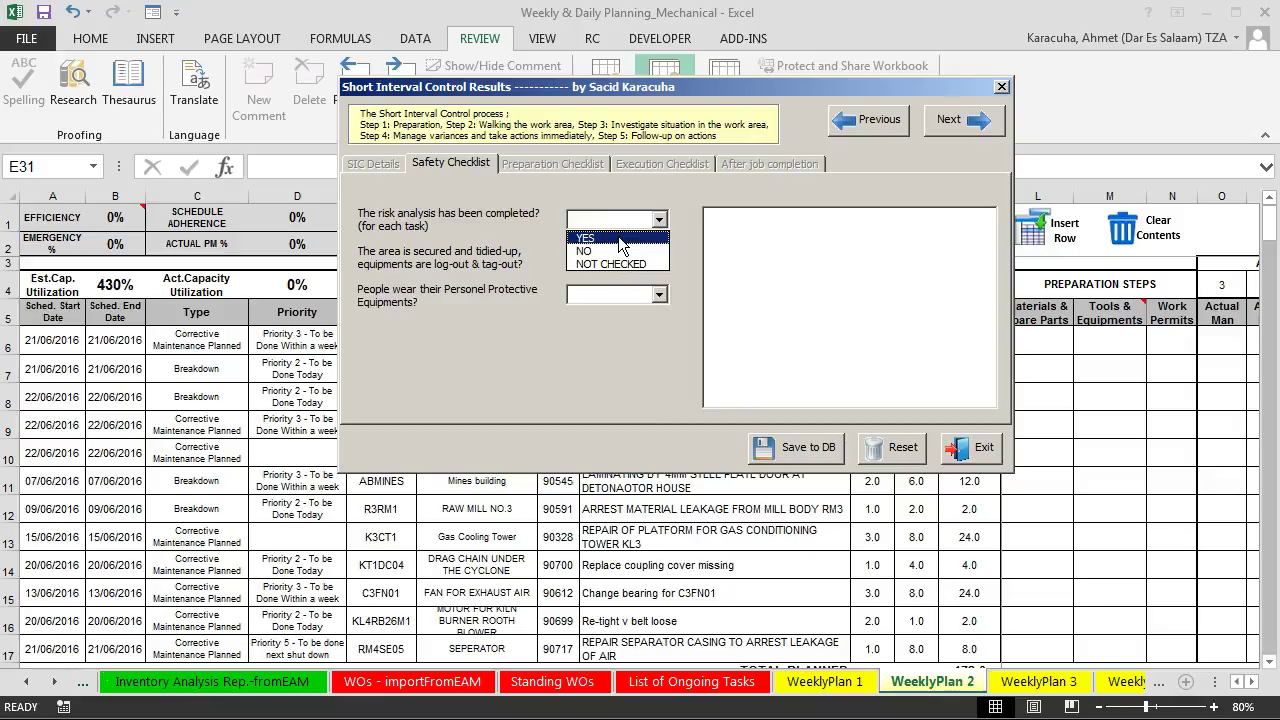
pyautogui.click(618, 239)
pyautogui.click(659, 257)
pyautogui.click(600, 276)
pyautogui.click(664, 298)
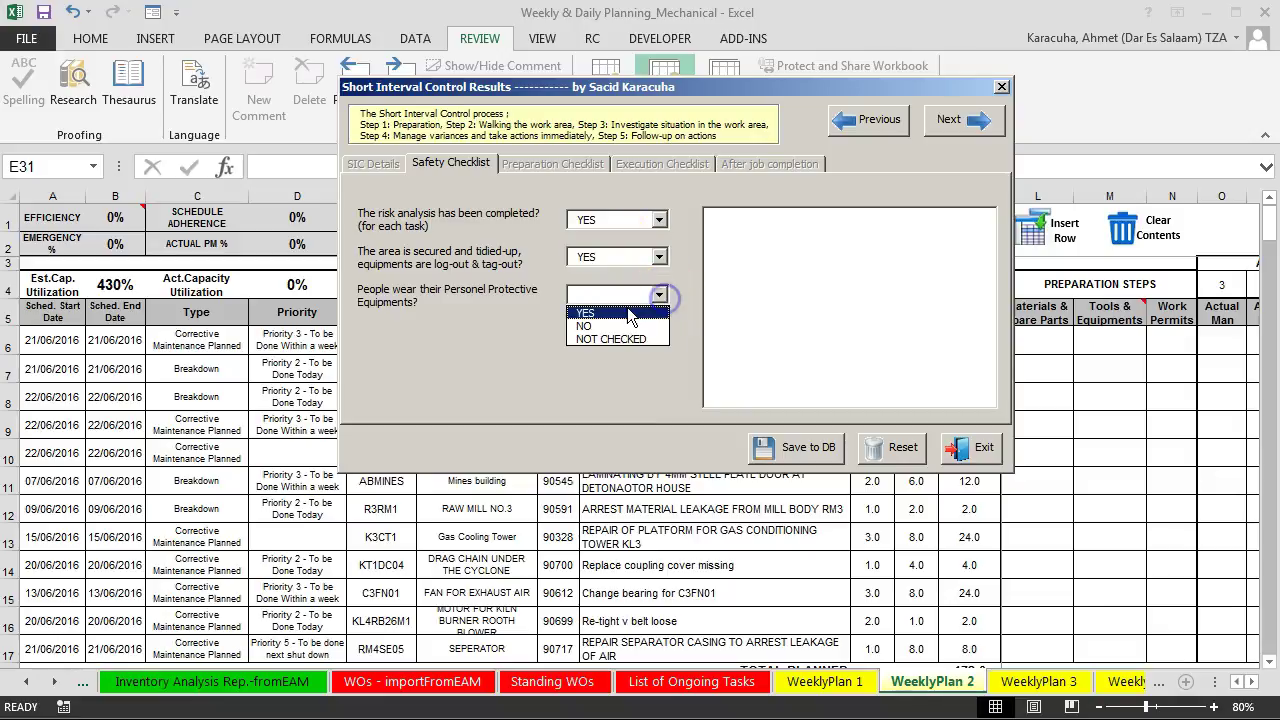
pyautogui.click(627, 307)
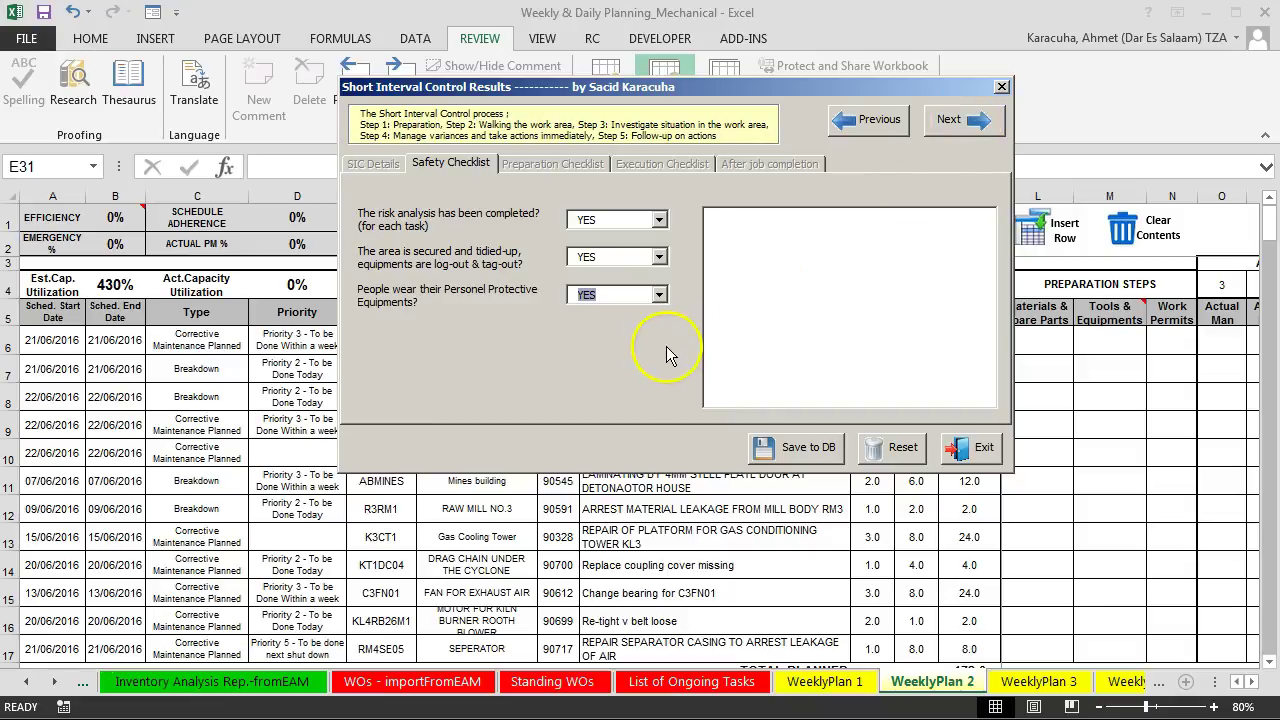
# - Try to continue with the protective equipment answer cleared, and restore that answer to YES
pyautogui.press('Delete')
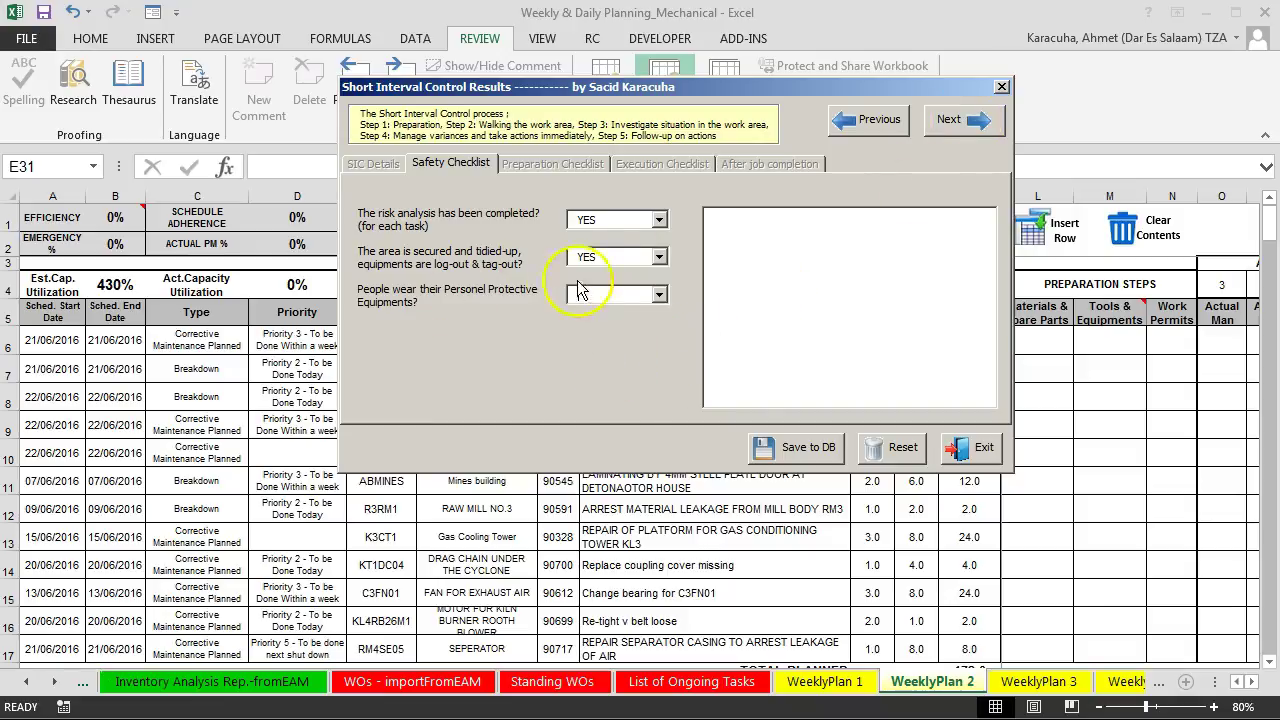
pyautogui.click(958, 121)
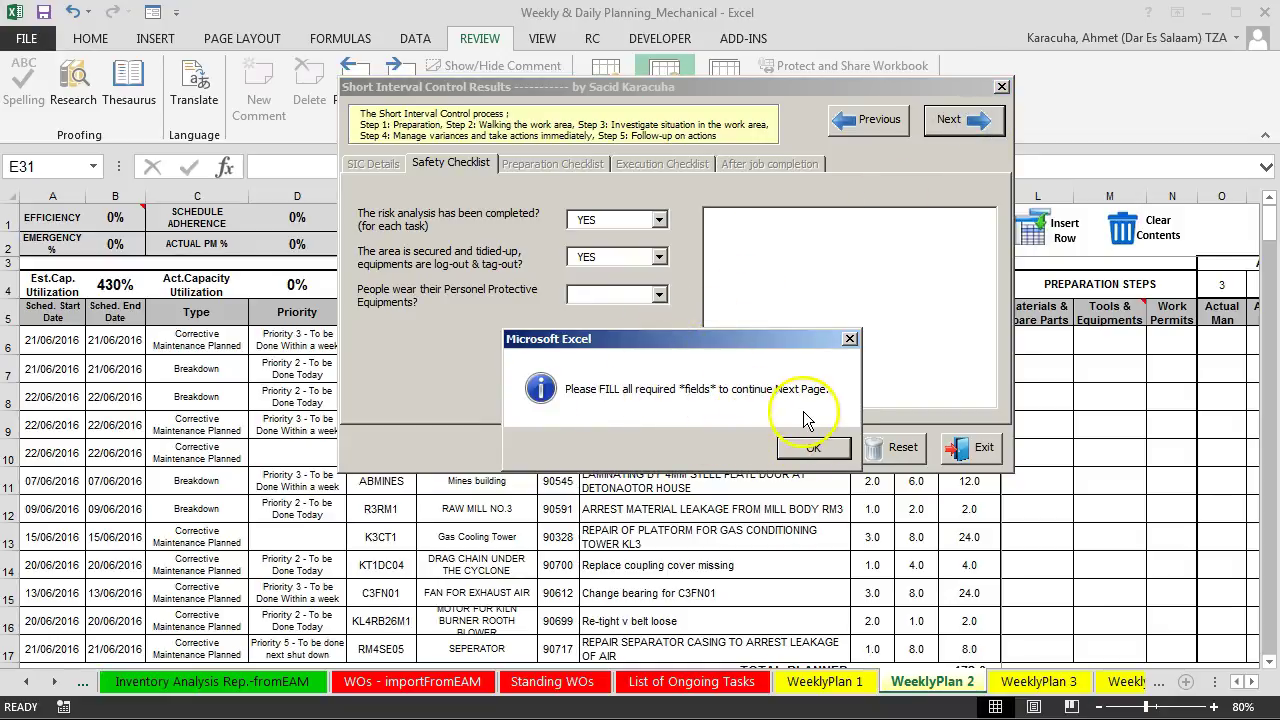
pyautogui.click(813, 450)
pyautogui.write('YES')
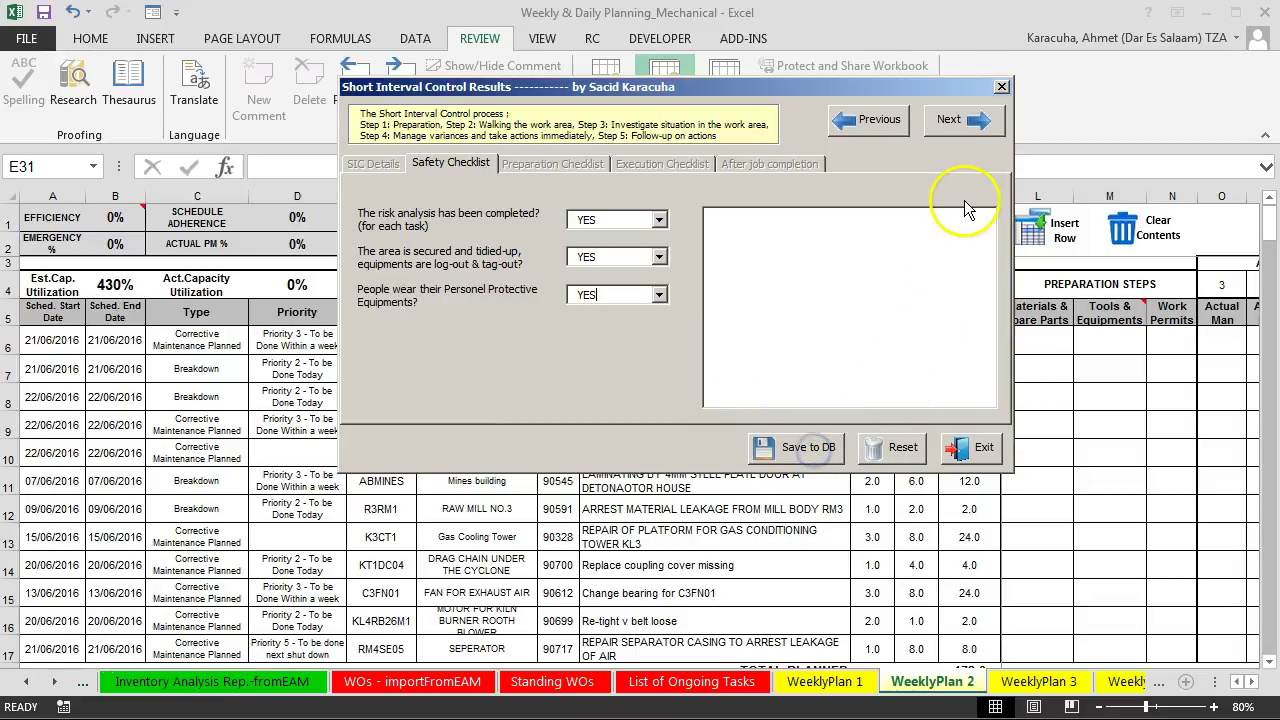
# - Go on to the Preparation Checklist, answer YES to all six questions and continue to the Execution Checklist
pyautogui.click(962, 125)
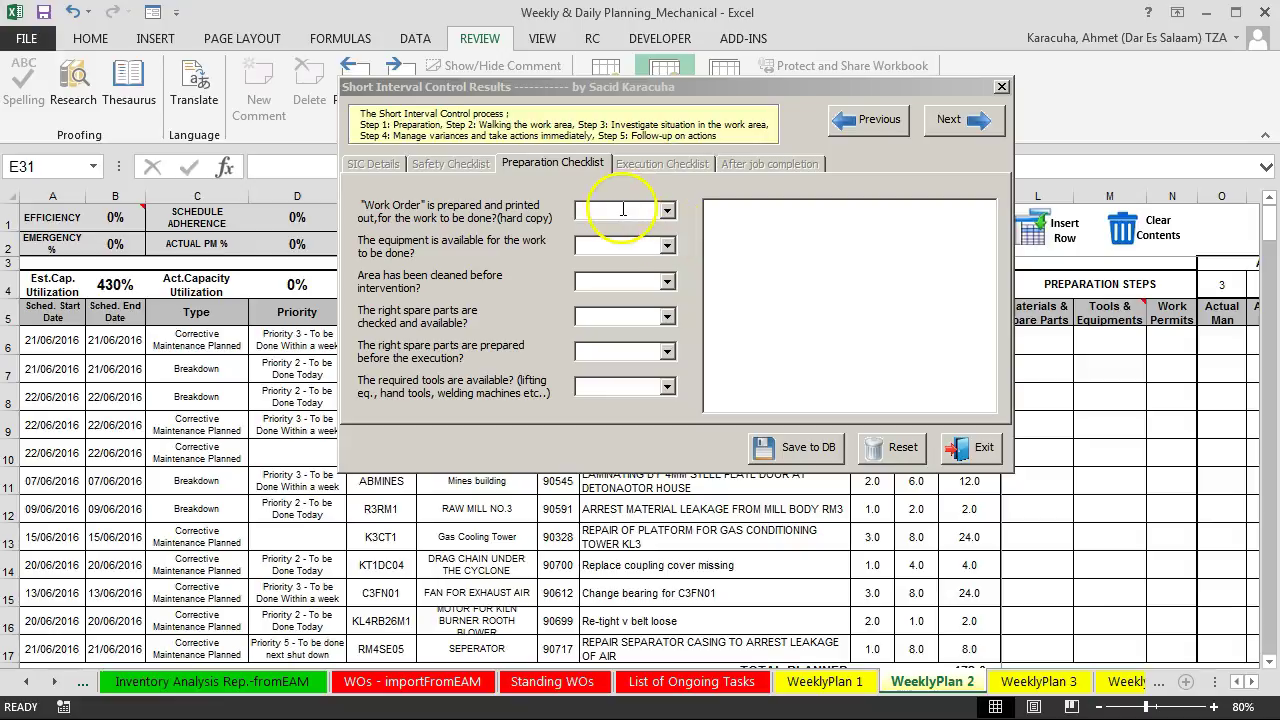
pyautogui.click(622, 209)
pyautogui.write('y')
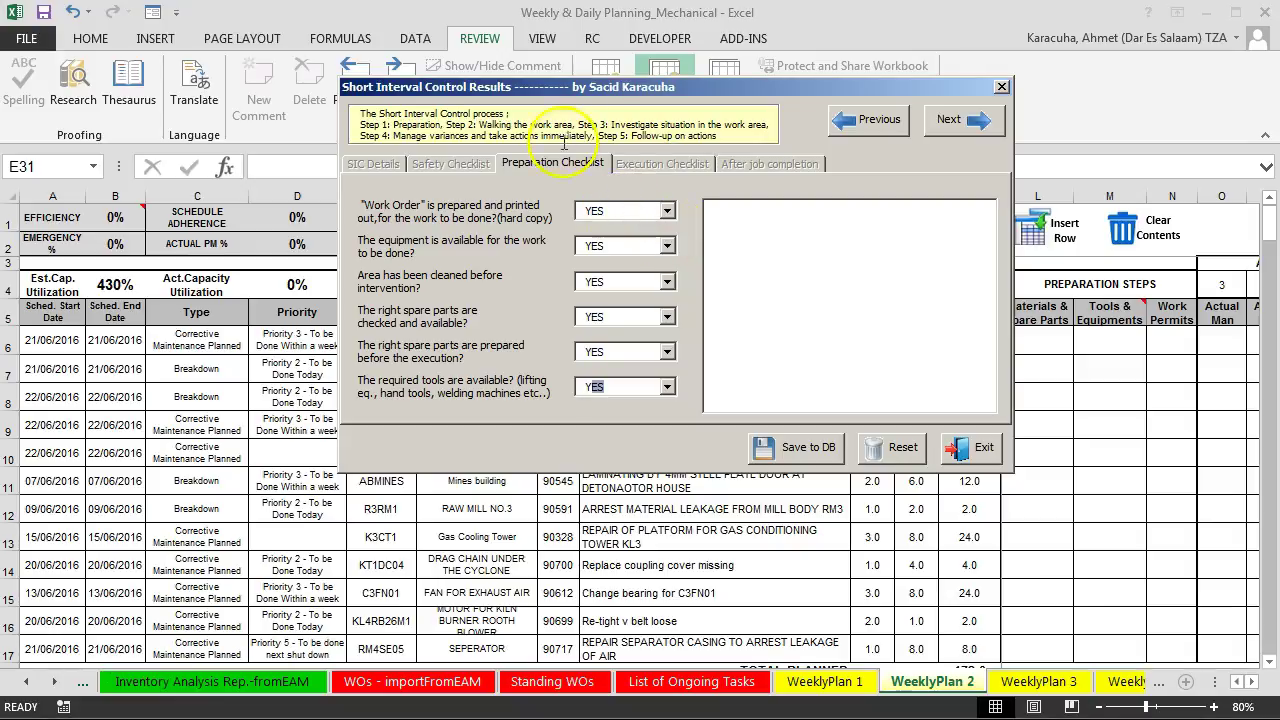
pyautogui.click(638, 249)
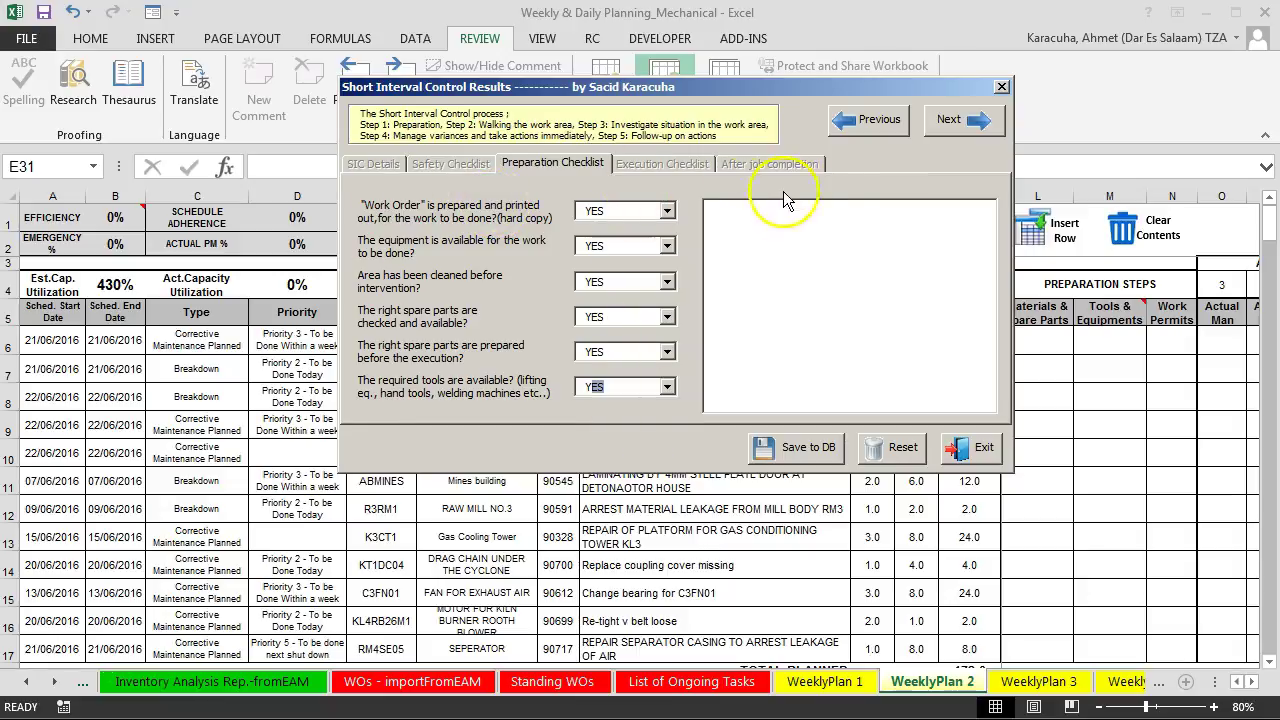
pyautogui.click(962, 124)
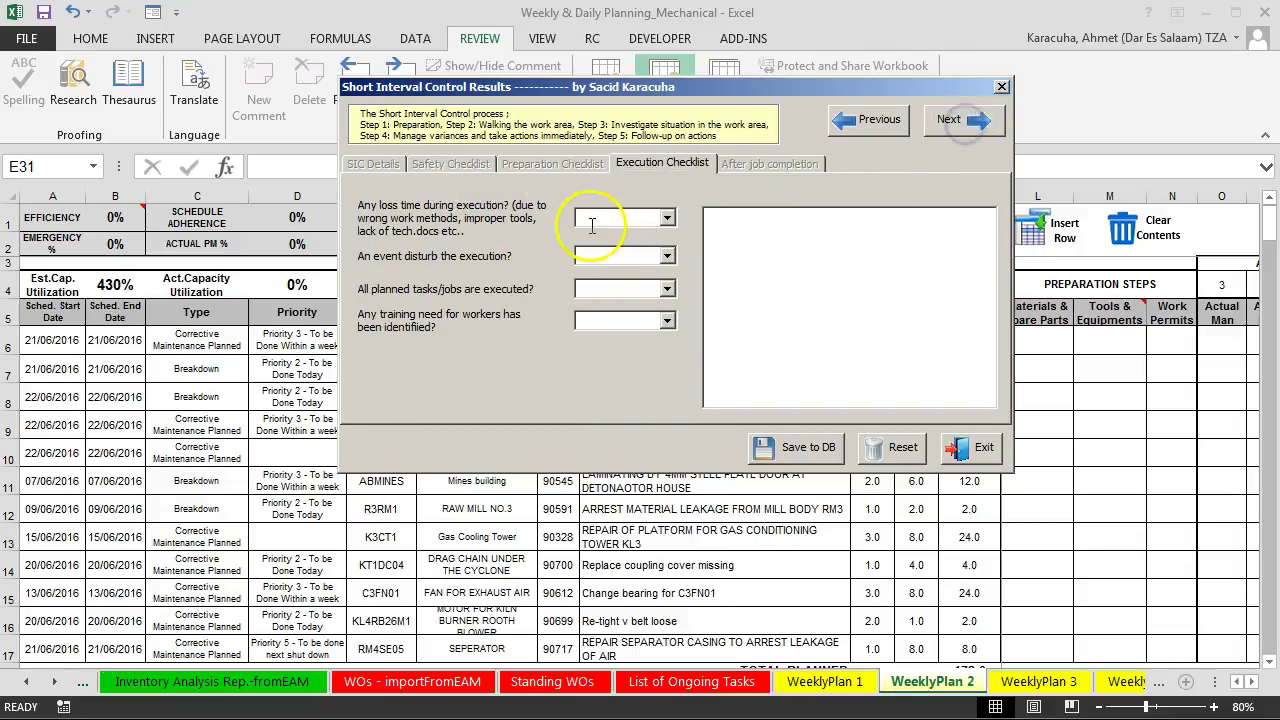
# - Answer the Execution Checklist: YES for loss time, NO for a disturbing event, YES for all planned tasks executed and NO for training need
pyautogui.click(630, 236)
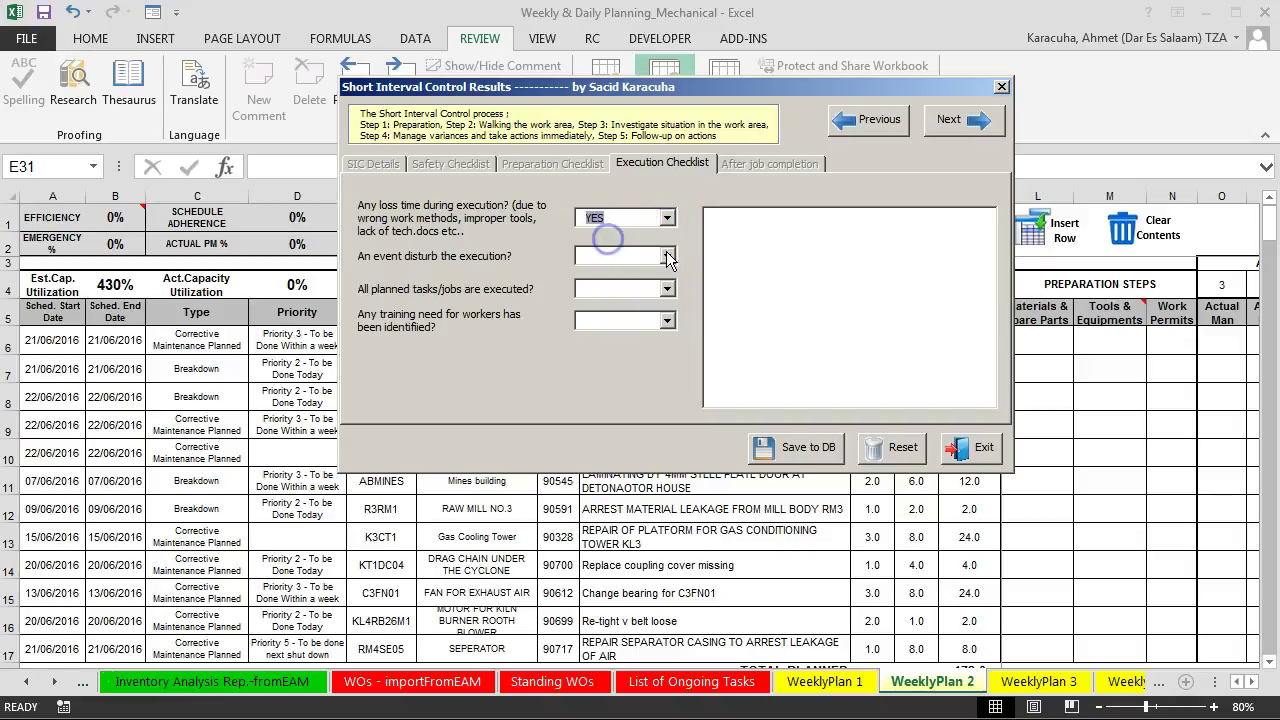
pyautogui.click(666, 256)
pyautogui.click(652, 287)
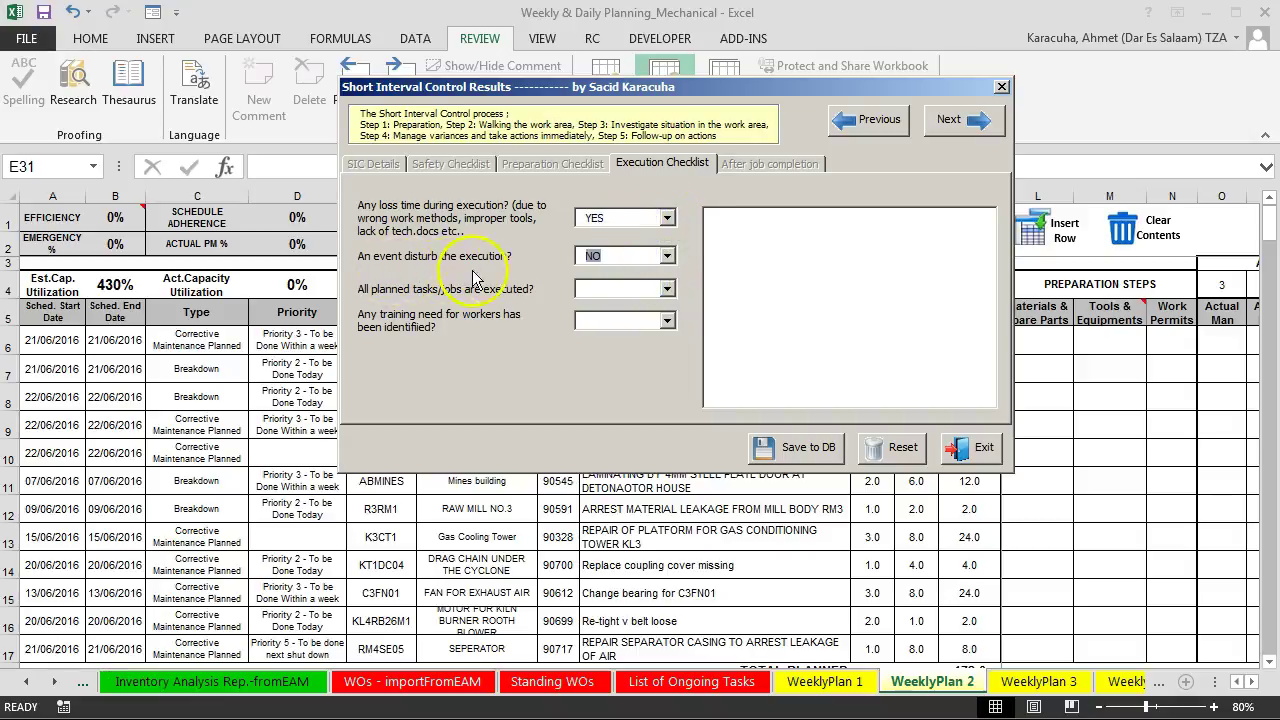
pyautogui.click(666, 288)
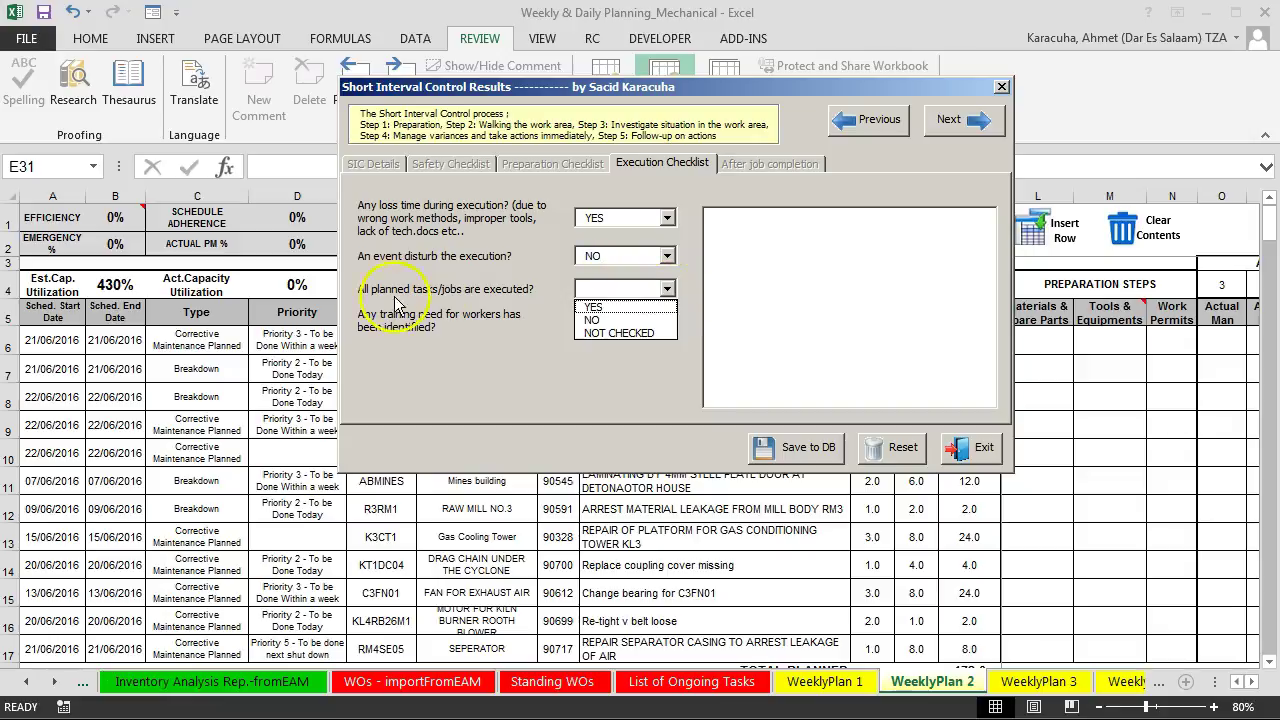
pyautogui.click(595, 307)
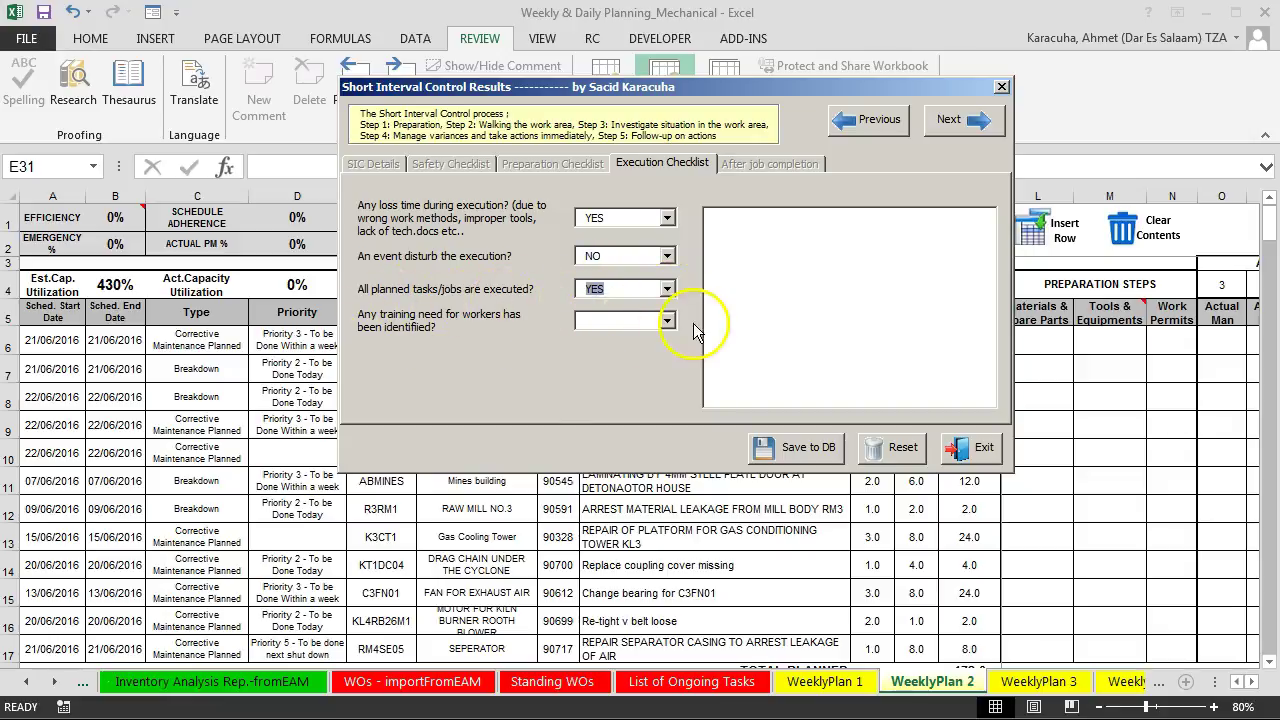
pyautogui.click(666, 320)
pyautogui.click(623, 352)
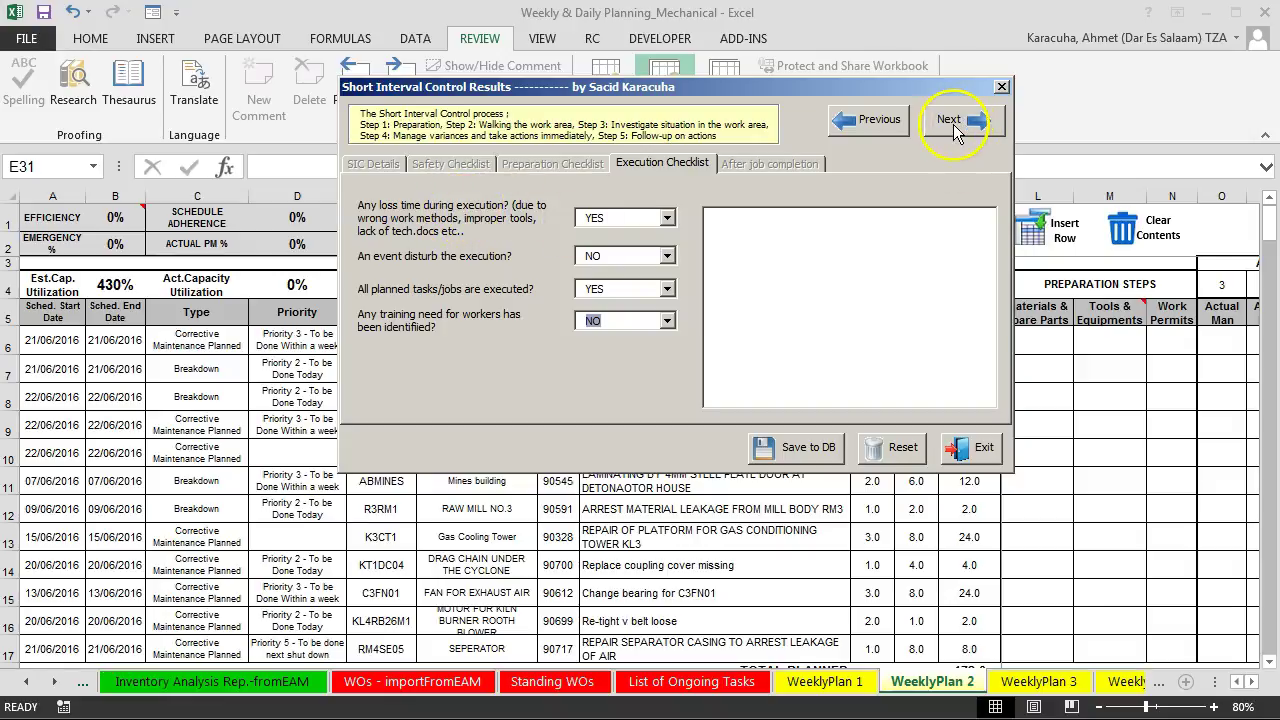
# - Try to continue, enter the loss time comment "test test test xxx", and set the loss time answer to NO
pyautogui.click(953, 124)
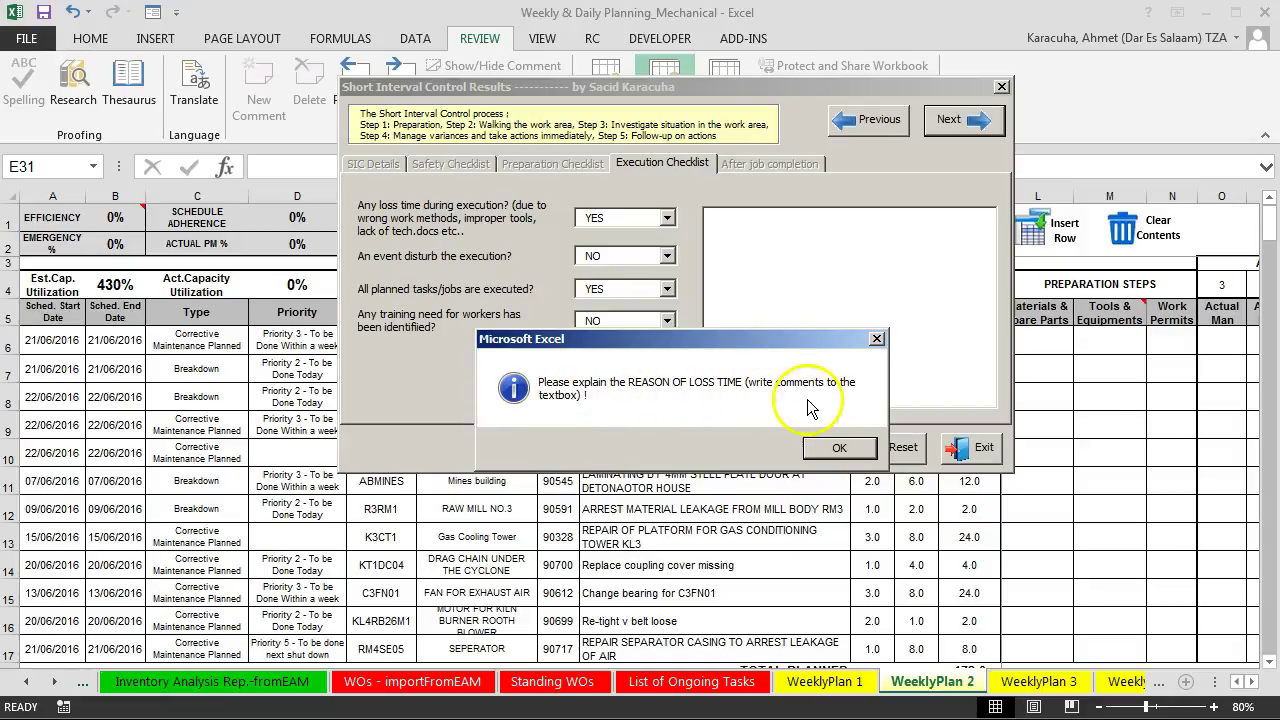
pyautogui.click(830, 447)
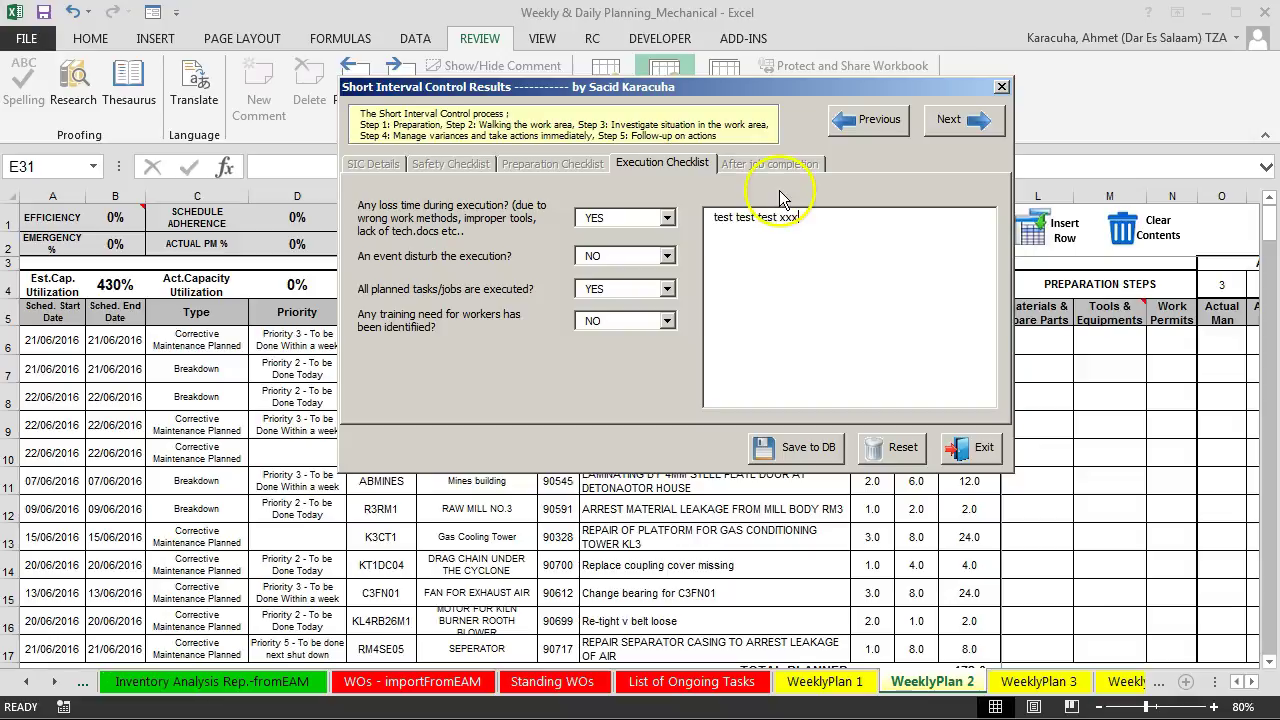
pyautogui.click(666, 217)
pyautogui.click(612, 246)
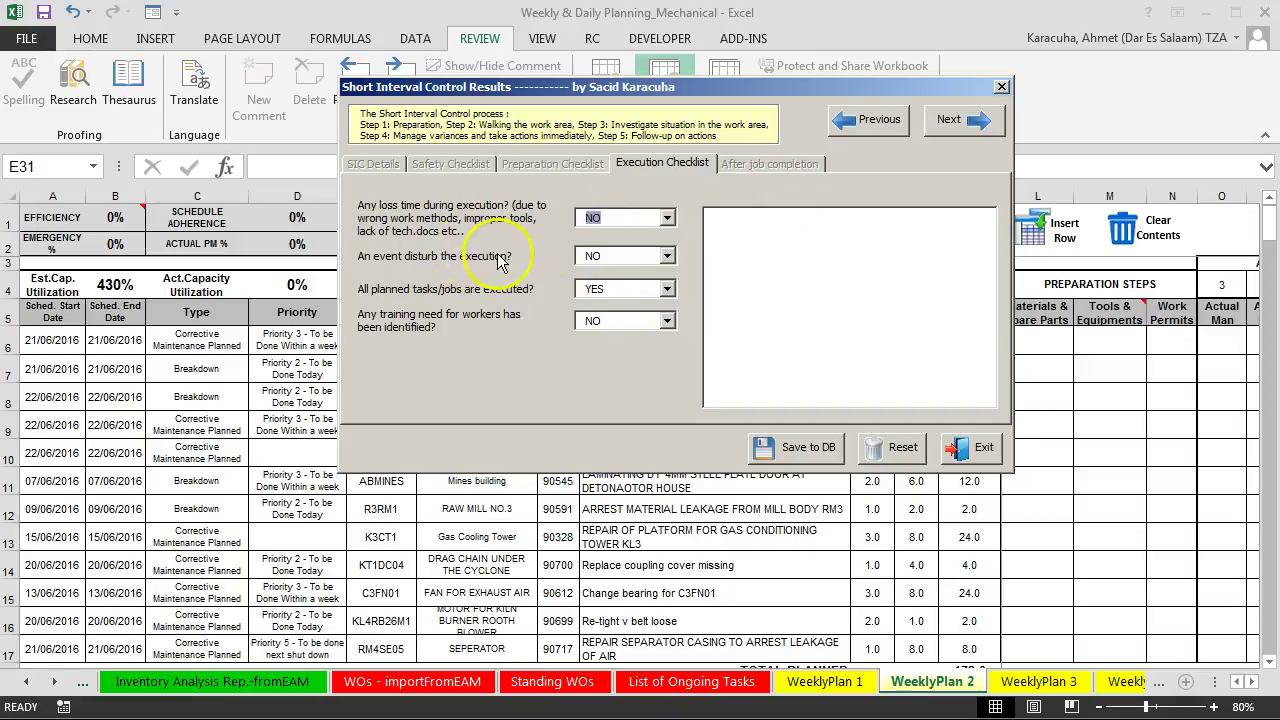
# - Try to continue with the disturbing event answer set to YES, and restore that answer to NO
pyautogui.click(666, 256)
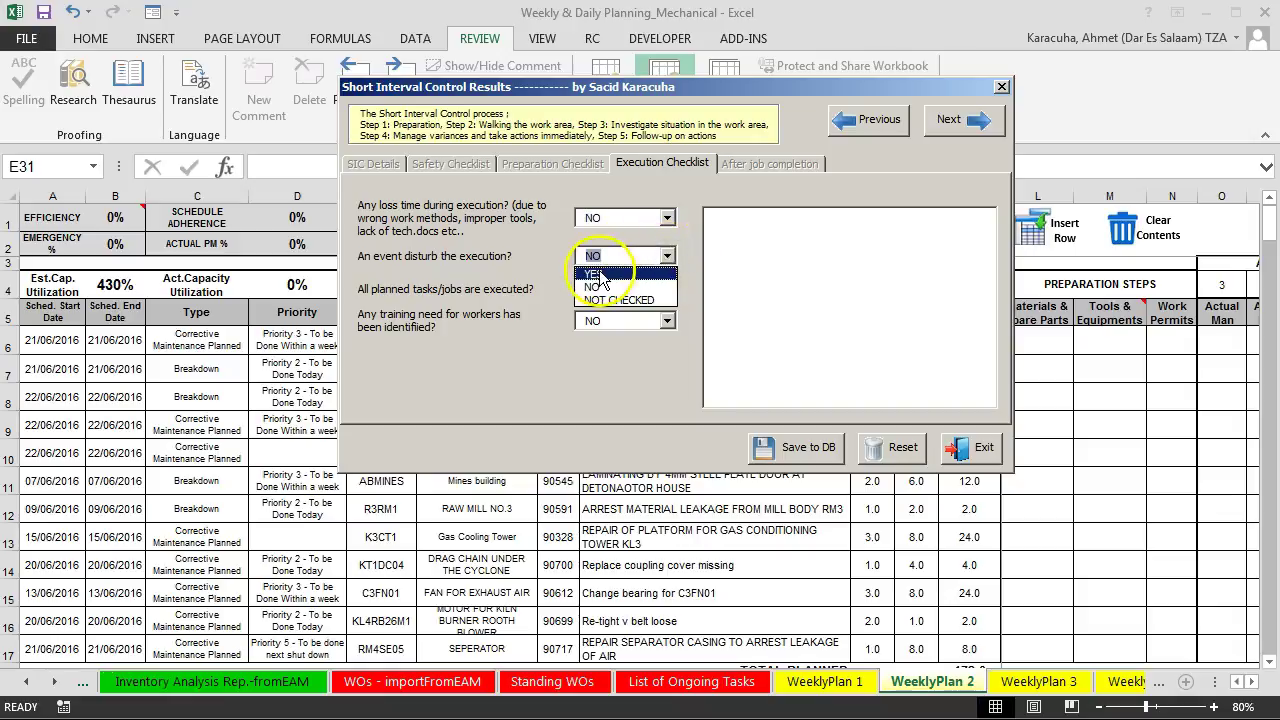
pyautogui.click(596, 274)
pyautogui.click(960, 131)
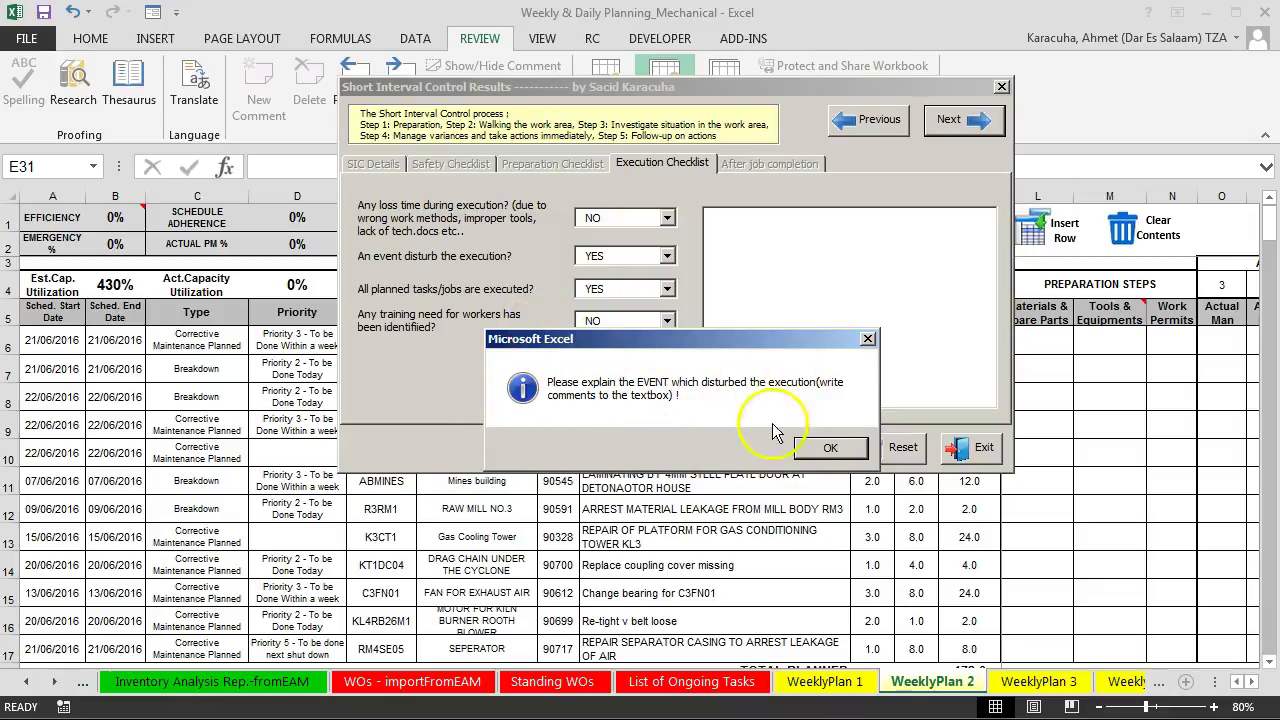
pyautogui.click(826, 449)
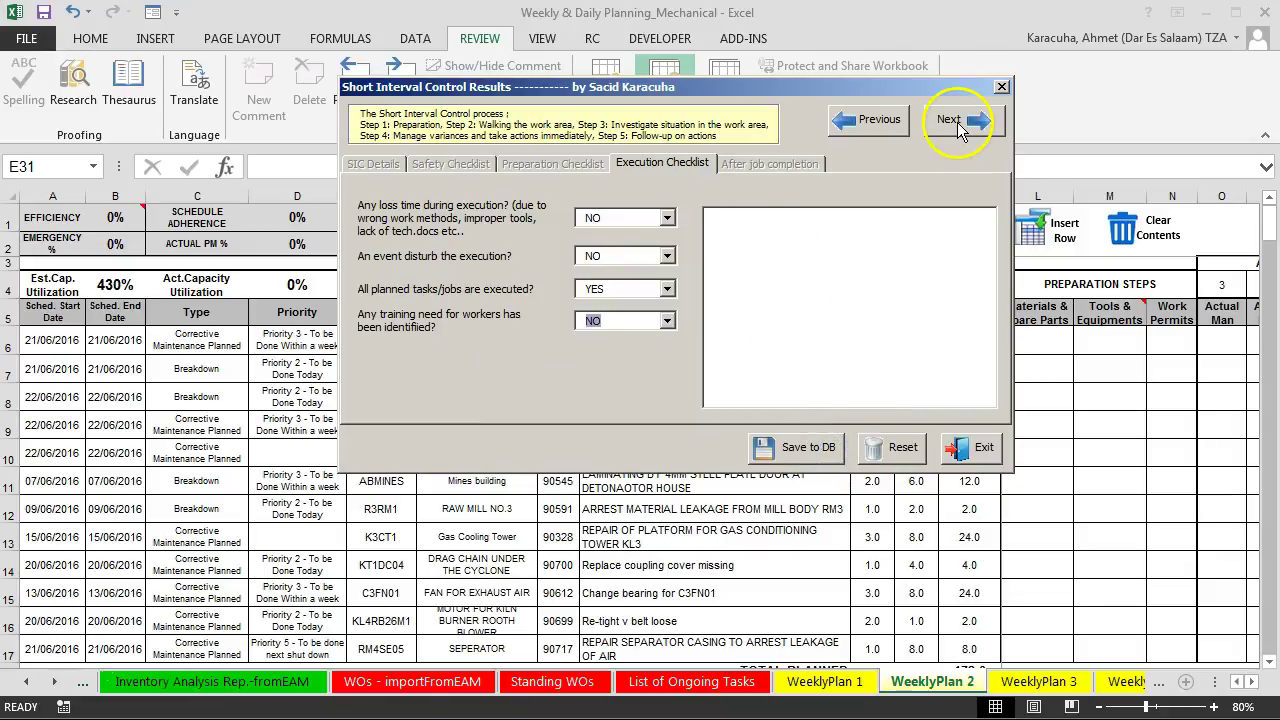
# - Go on to the After job completion checklist, answer YES to all three questions and save the results to the database
pyautogui.click(962, 121)
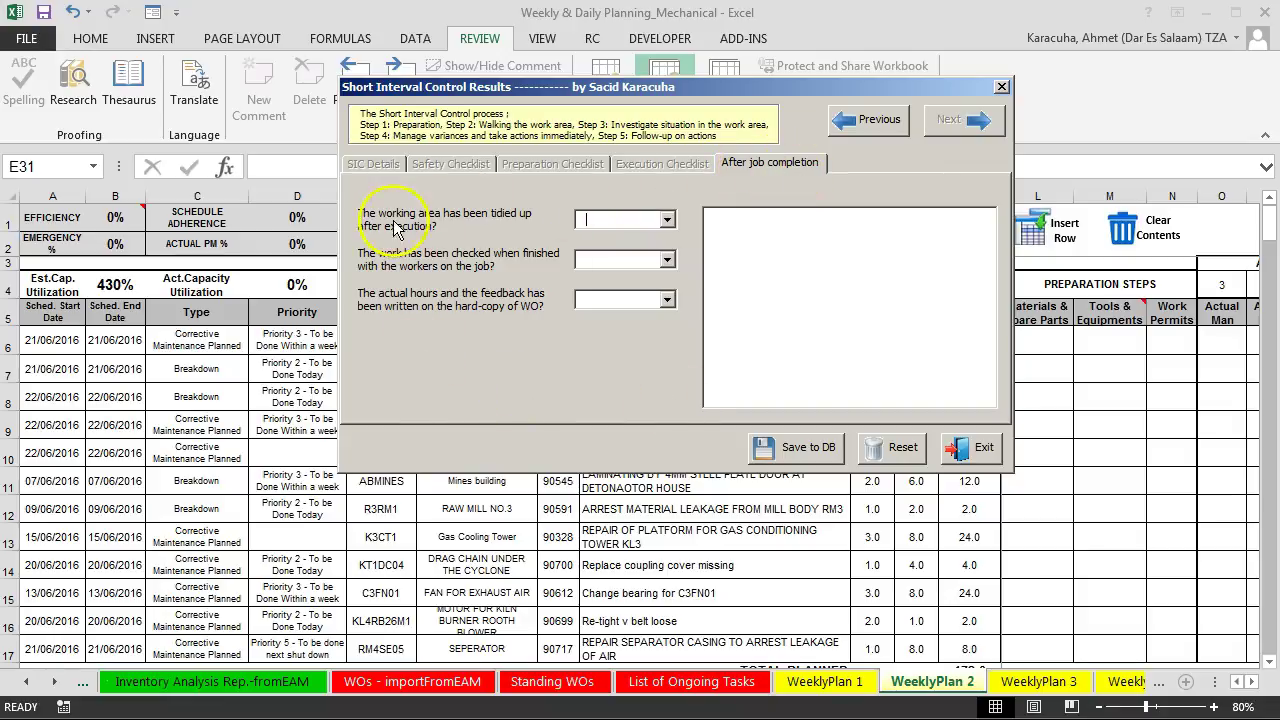
pyautogui.click(667, 219)
pyautogui.click(636, 240)
pyautogui.click(636, 260)
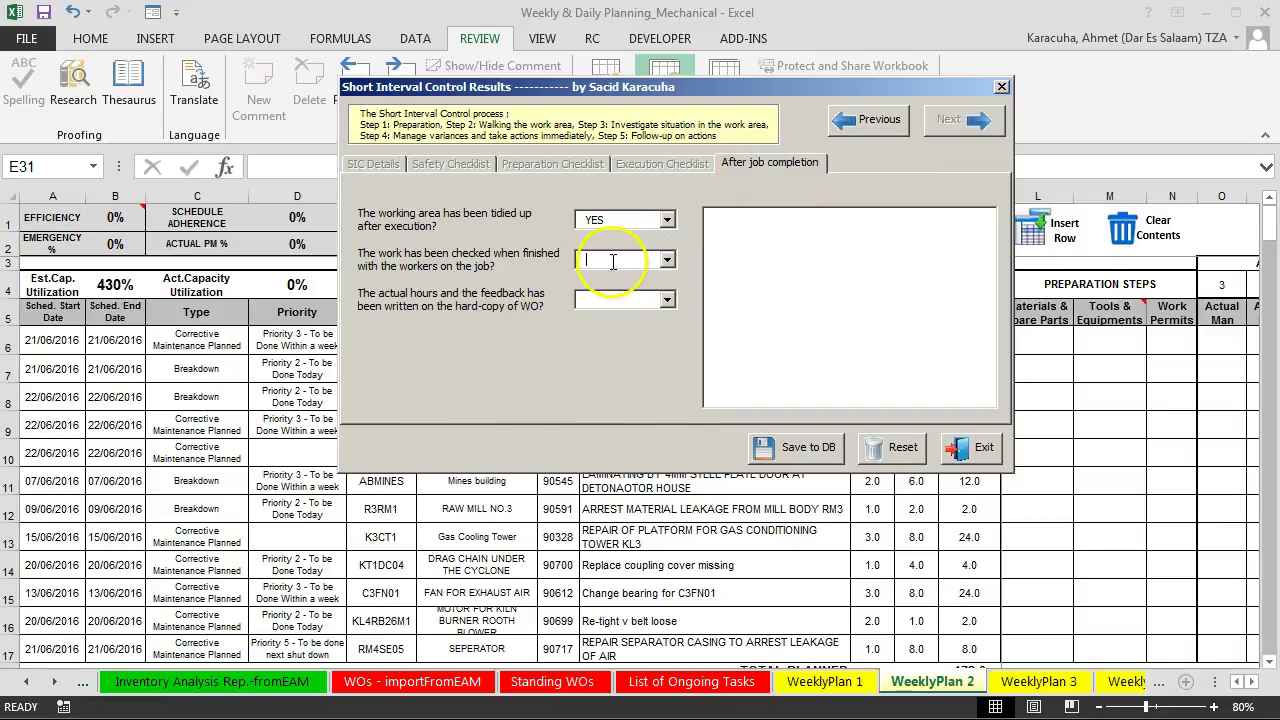
pyautogui.click(622, 280)
pyautogui.click(622, 303)
pyautogui.click(643, 348)
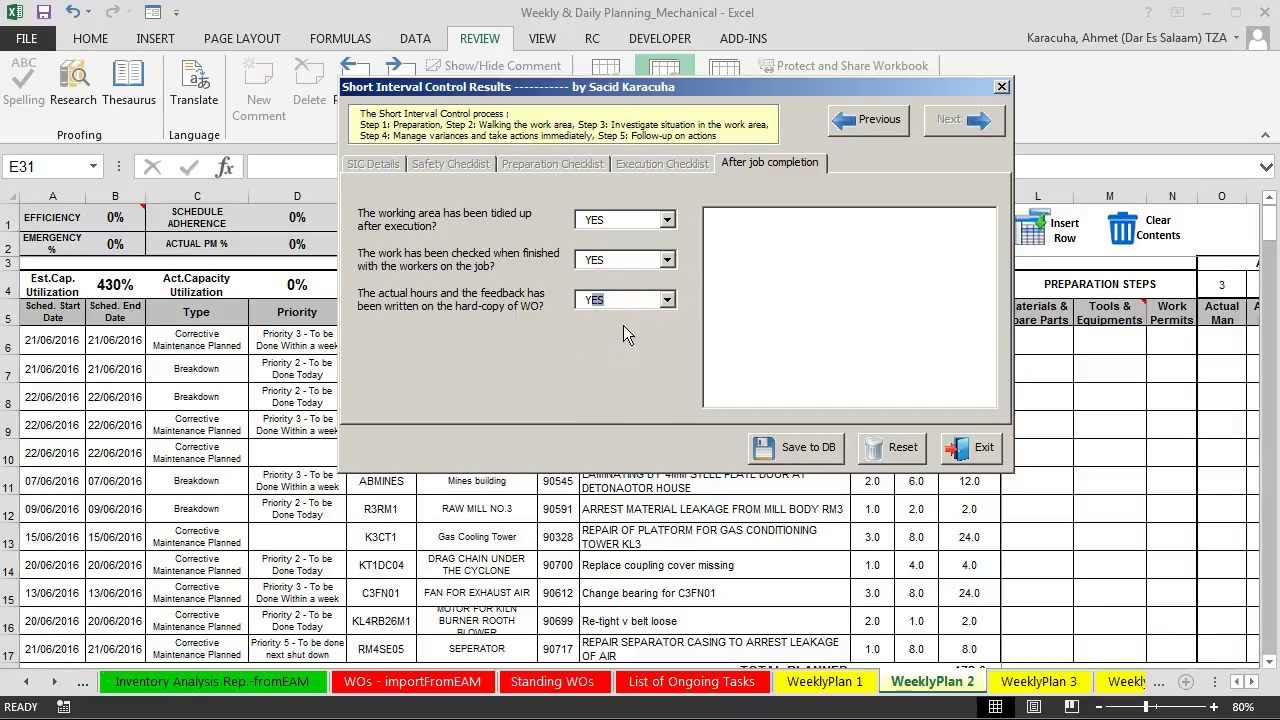
pyautogui.click(667, 256)
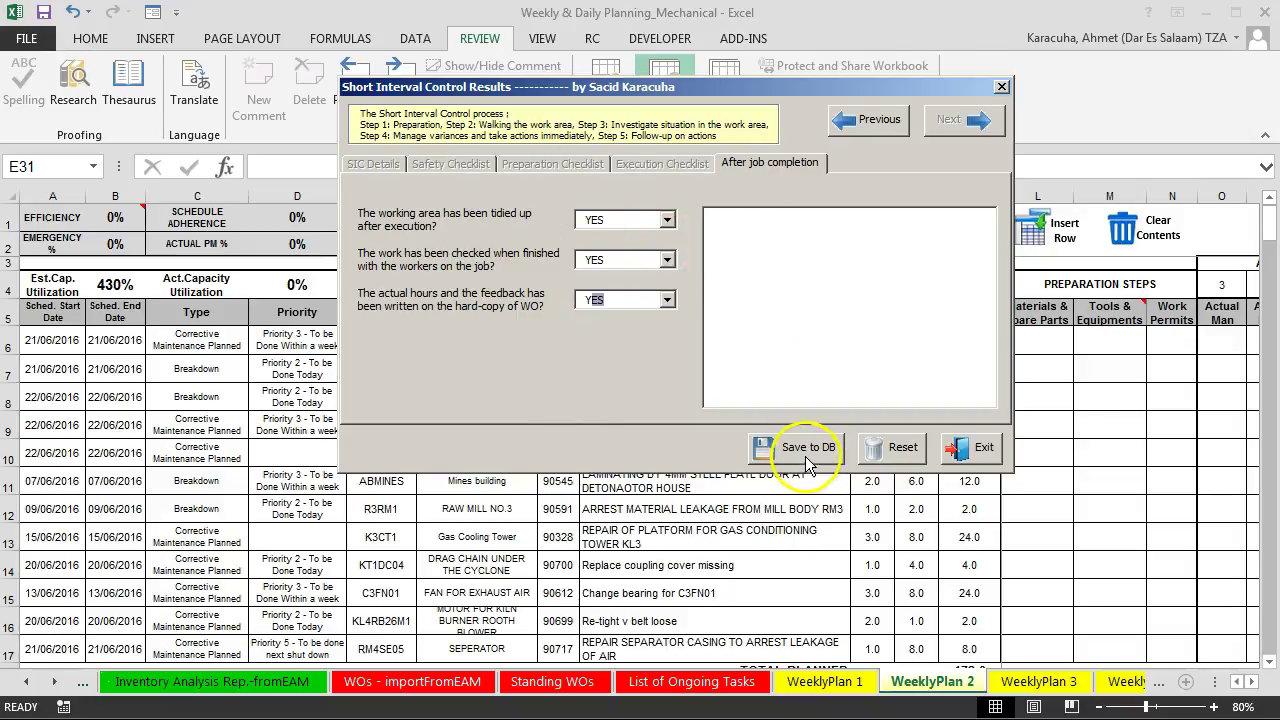
pyautogui.click(805, 450)
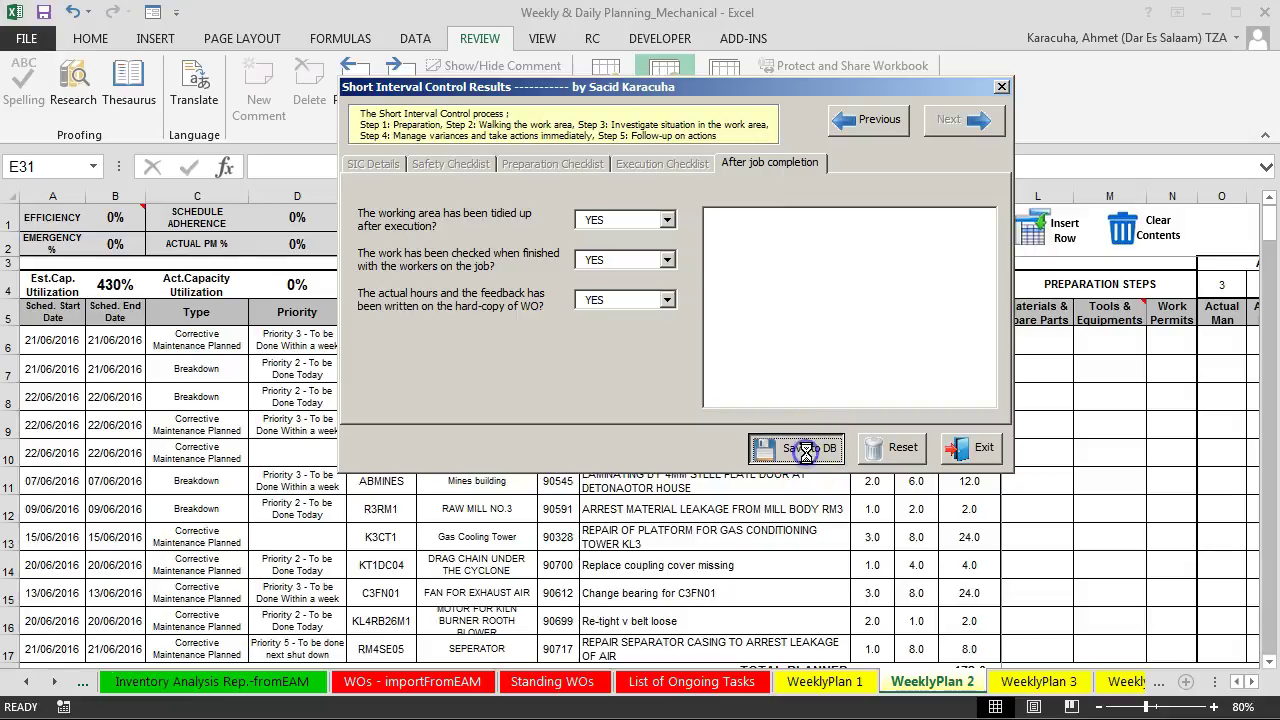
# - Examine the saved work order record across all columns of the SIC Database sheet
pyautogui.click(333, 690)
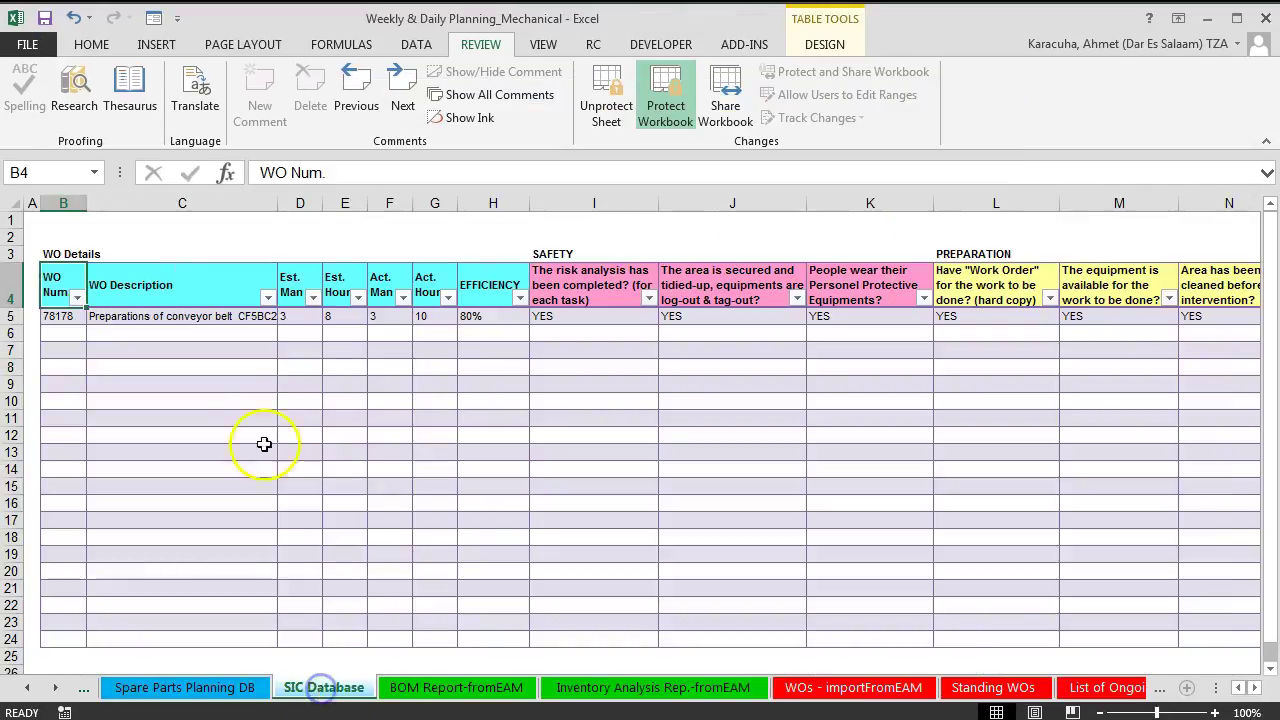
pyautogui.click(996, 333)
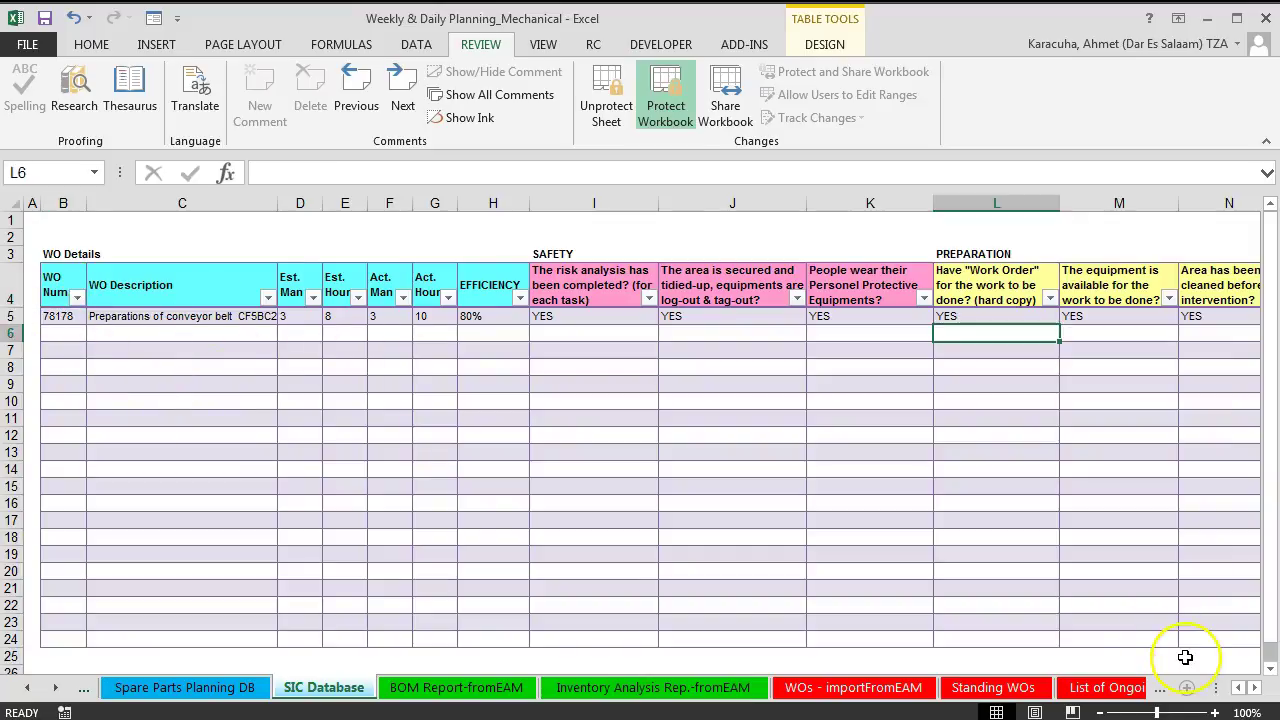
pyautogui.press('Right')
pyautogui.press('Right')
pyautogui.press('Right')
pyautogui.press('Right')
pyautogui.press('Right')
pyautogui.press('Right')
pyautogui.press('Right')
pyautogui.press('Right')
pyautogui.press('Right')
pyautogui.press('Right')
pyautogui.press('Right')
pyautogui.press('Right')
pyautogui.press('Right')
pyautogui.press('Right')
pyautogui.press('Right')
pyautogui.press('Right')
pyautogui.press('Right')
pyautogui.press('Right')
pyautogui.press('Right')
pyautogui.press('Right')
pyautogui.press('Right')
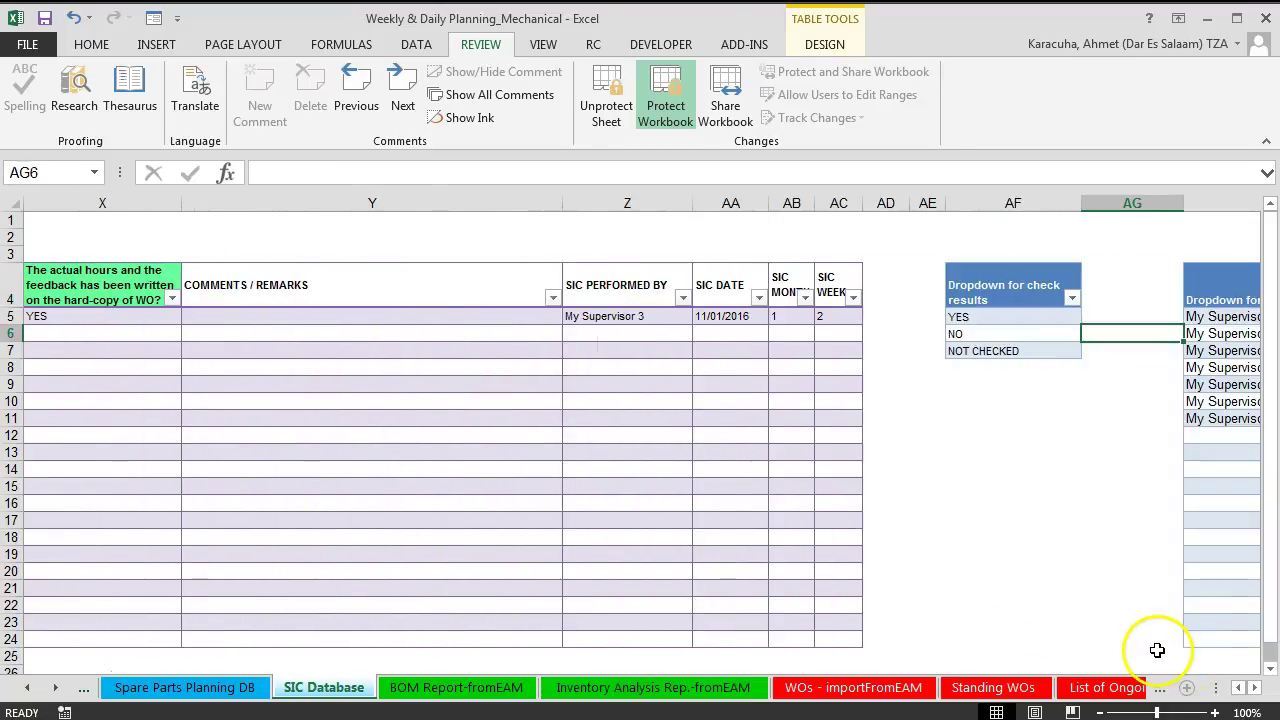
pyautogui.press('Right')
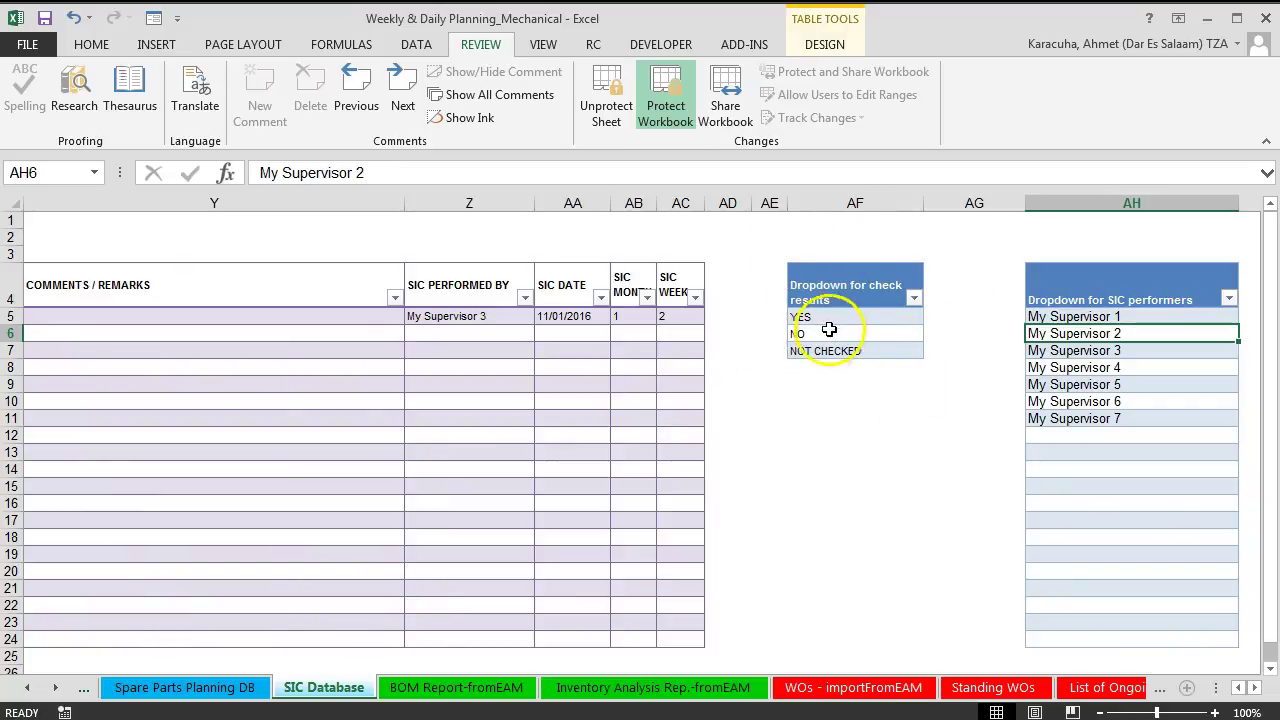
# - Check the source lists for check results and SIC performers, and the performer choices in the blank SIC entry form
pyautogui.click(875, 350)
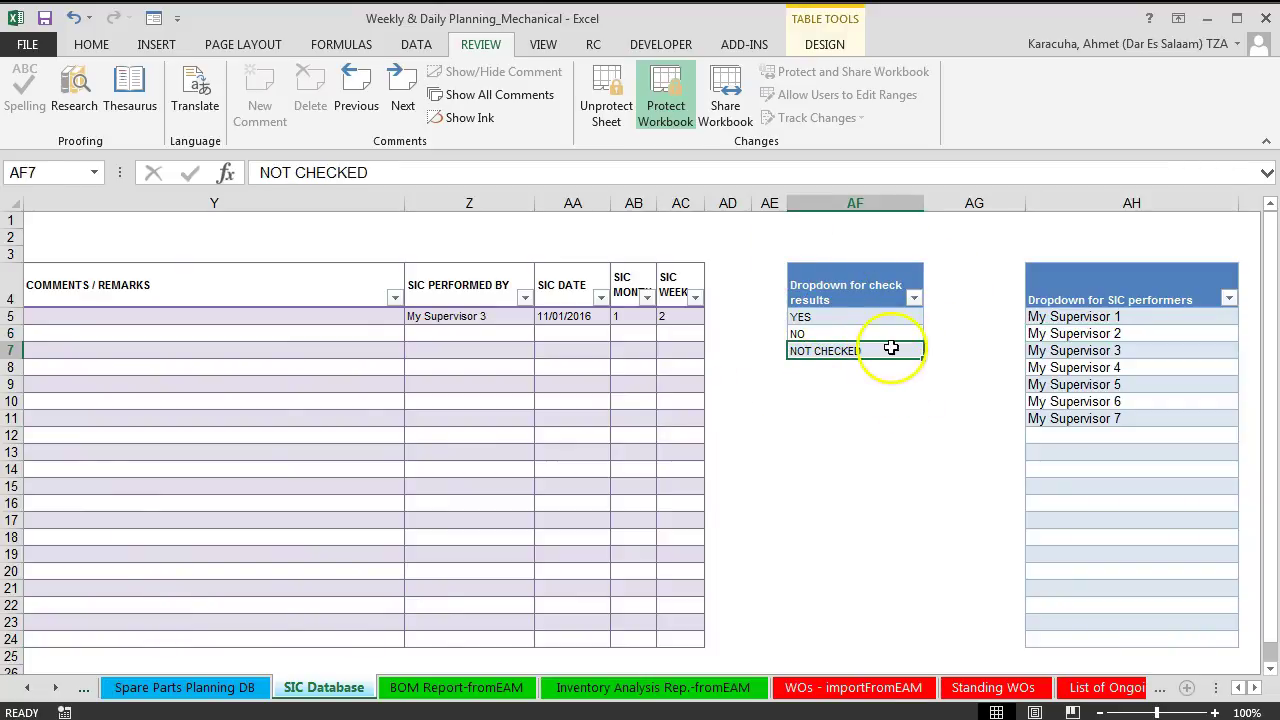
pyautogui.click(1092, 317)
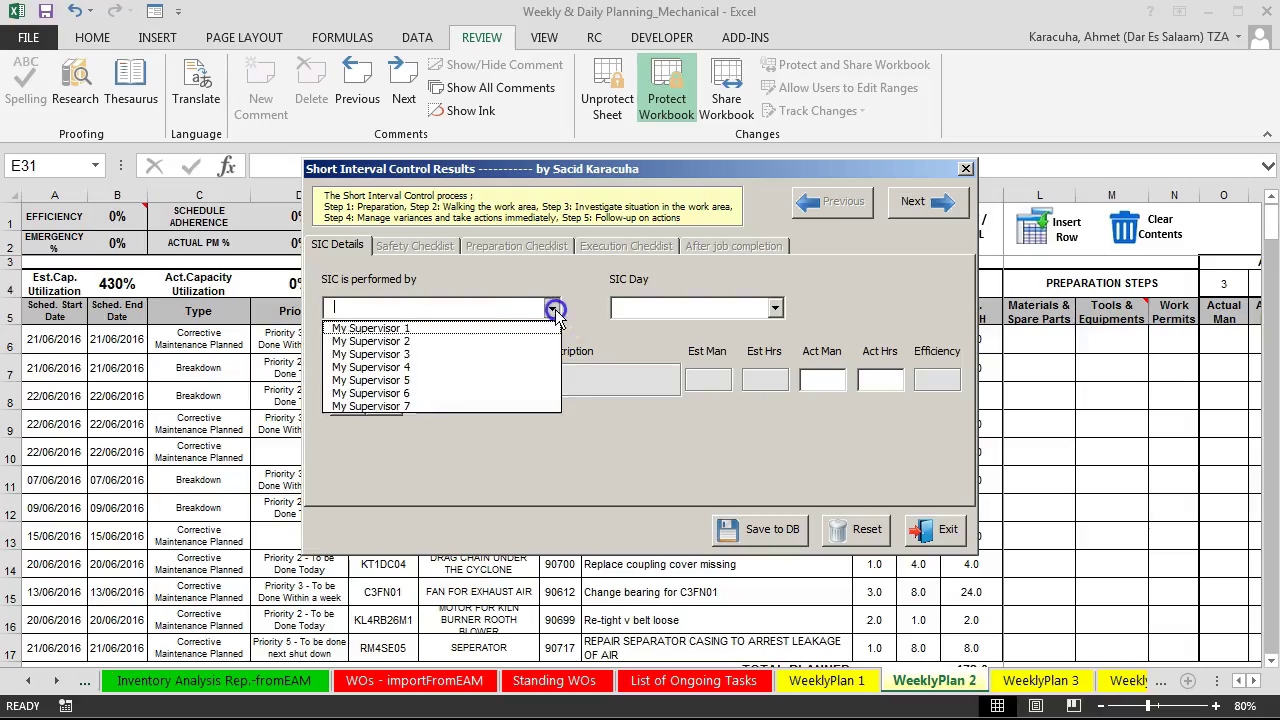
pyautogui.click(565, 378)
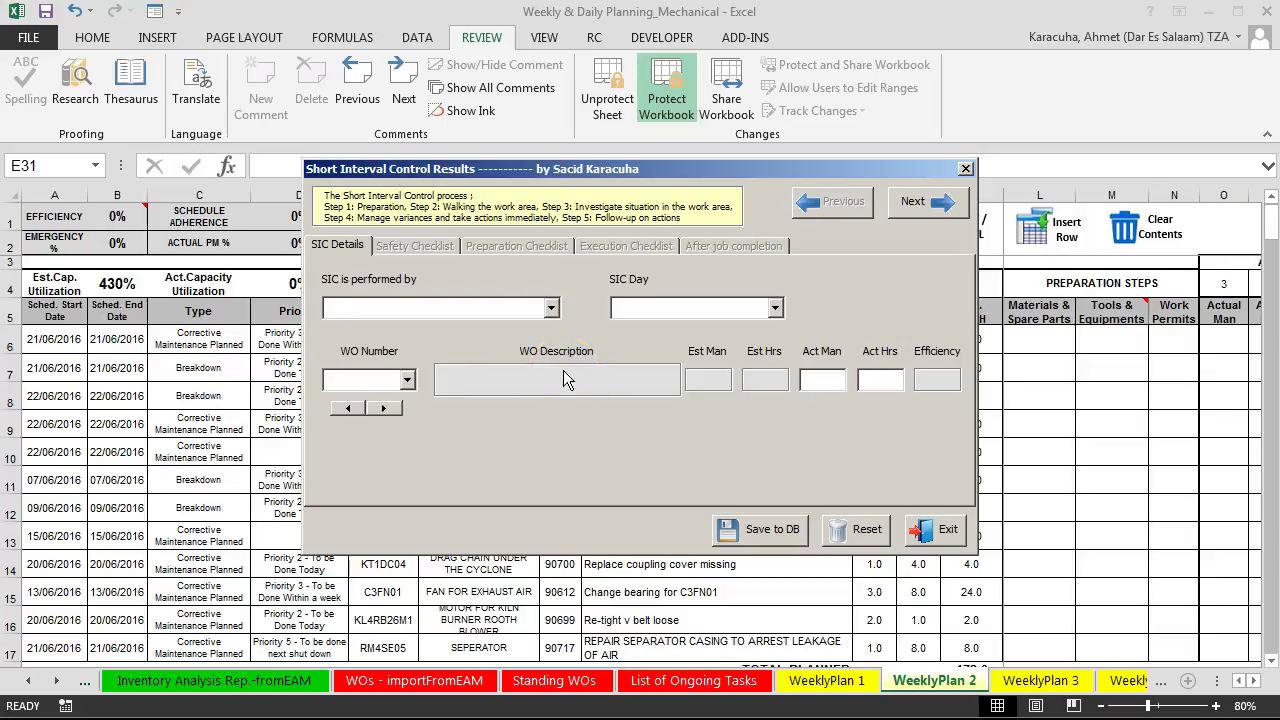